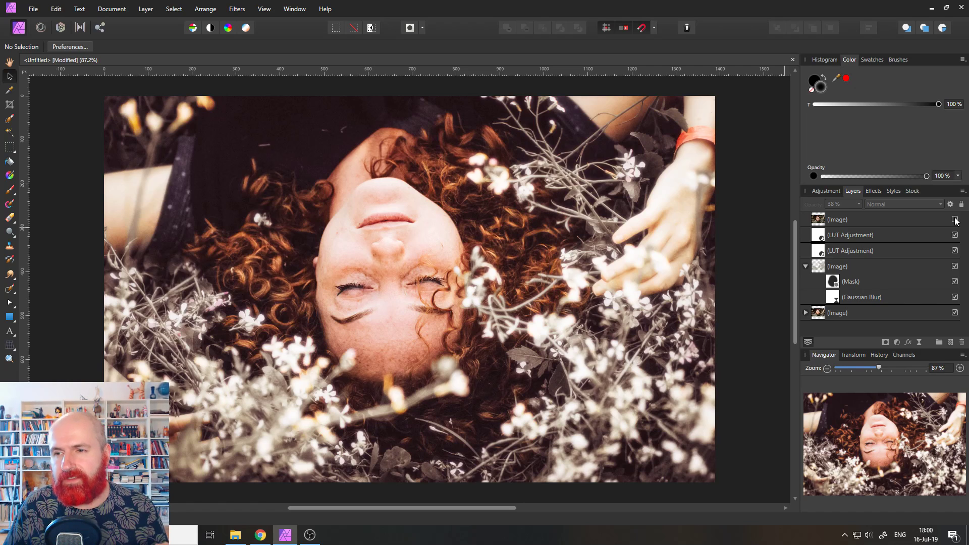
Step: Delete the top image, both LUT adjustments and the masked, blurred image layer above the base image
{"action": "left_click", "coordinate": [956, 220]}
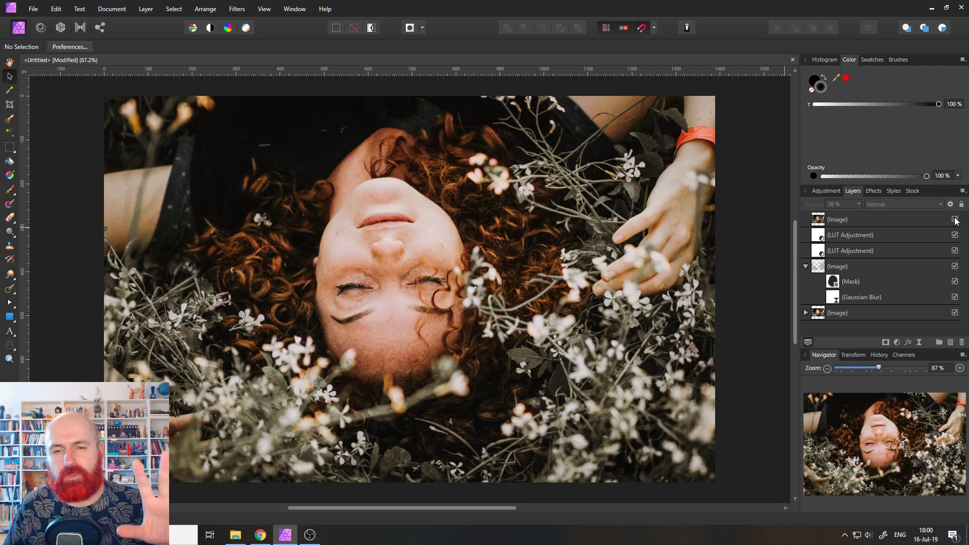
{"action": "left_click", "coordinate": [955, 219]}
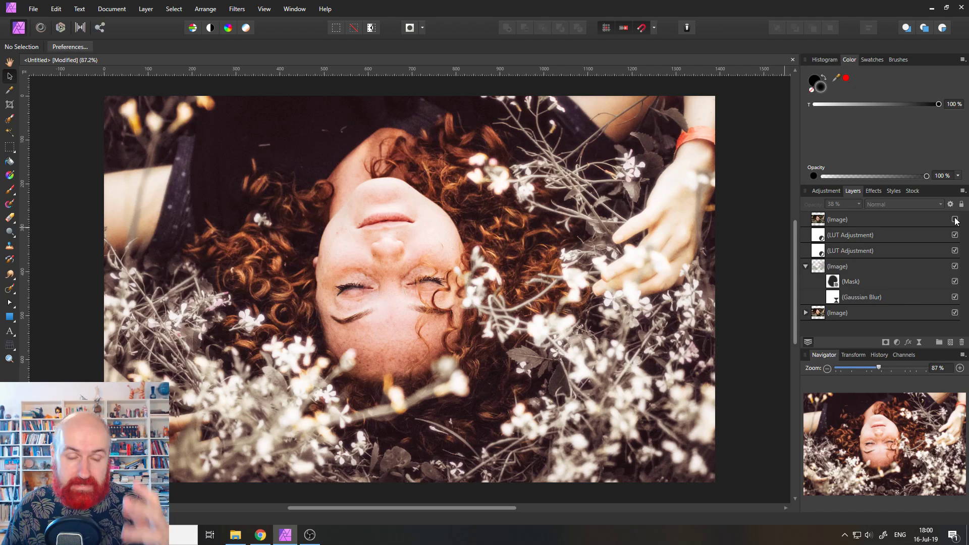
{"action": "left_click", "coordinate": [856, 219]}
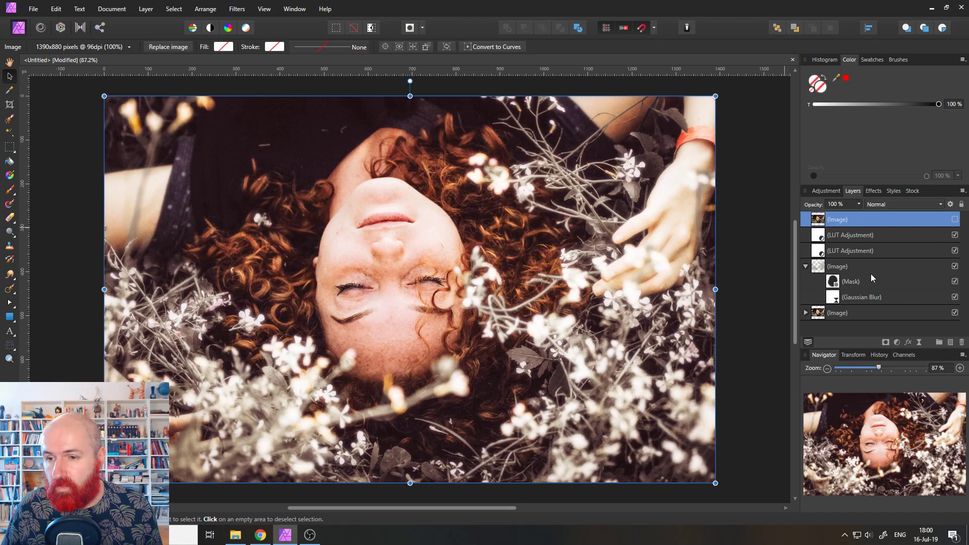
{"action": "left_click", "coordinate": [849, 267], "text": "shift"}
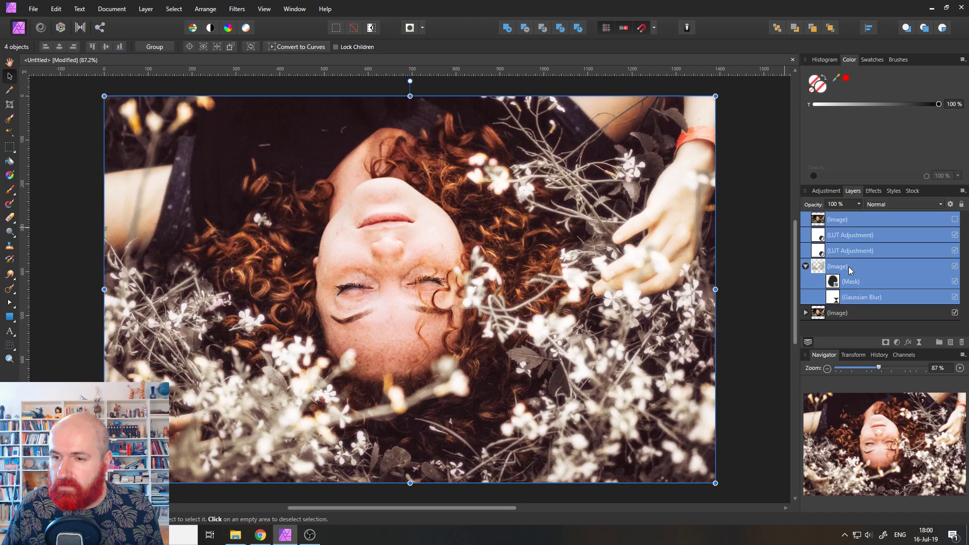
{"action": "left_click", "coordinate": [962, 342]}
Step: Delete the levels adjustment nested inside the remaining image layer and clear the selection
{"action": "left_click", "coordinate": [806, 219]}
{"action": "left_click", "coordinate": [829, 232]}
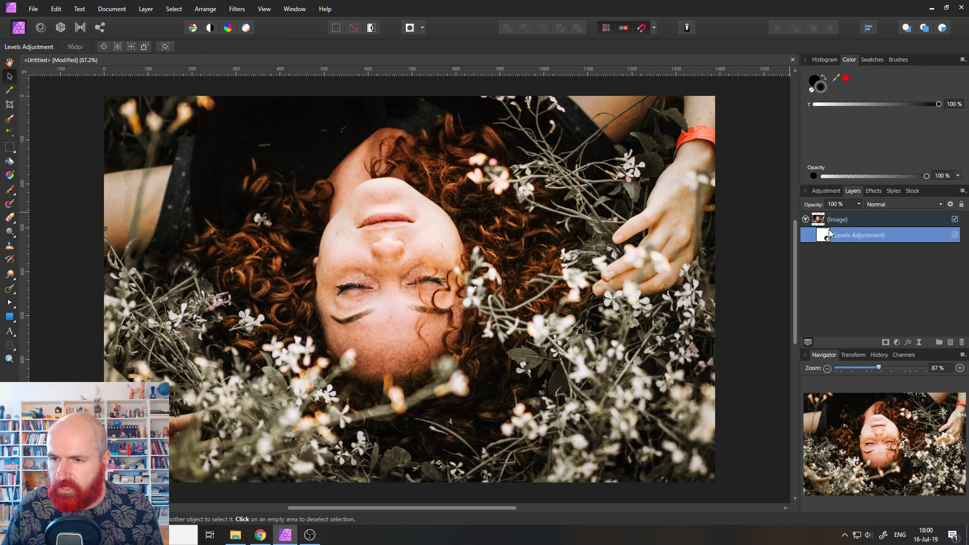
{"action": "key", "text": "Delete"}
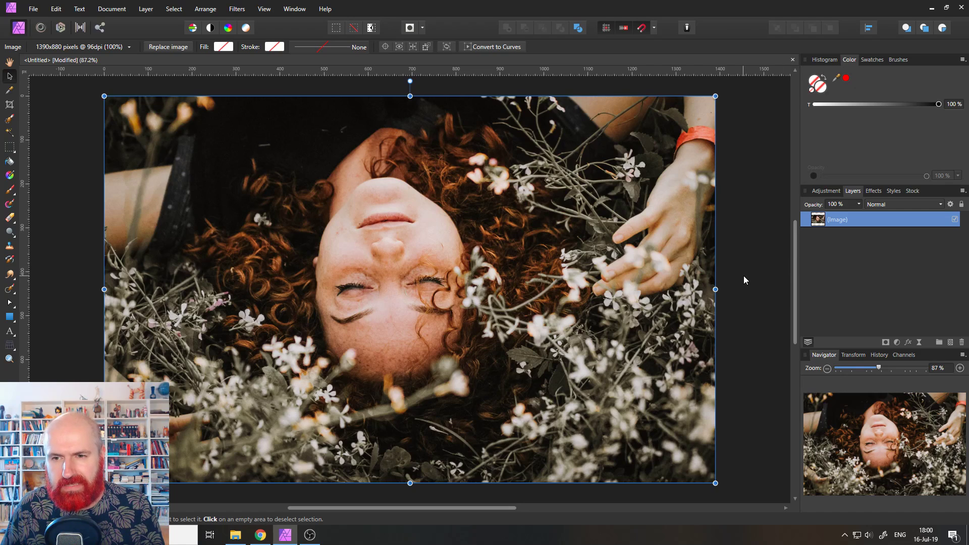
{"action": "left_click", "coordinate": [779, 309]}
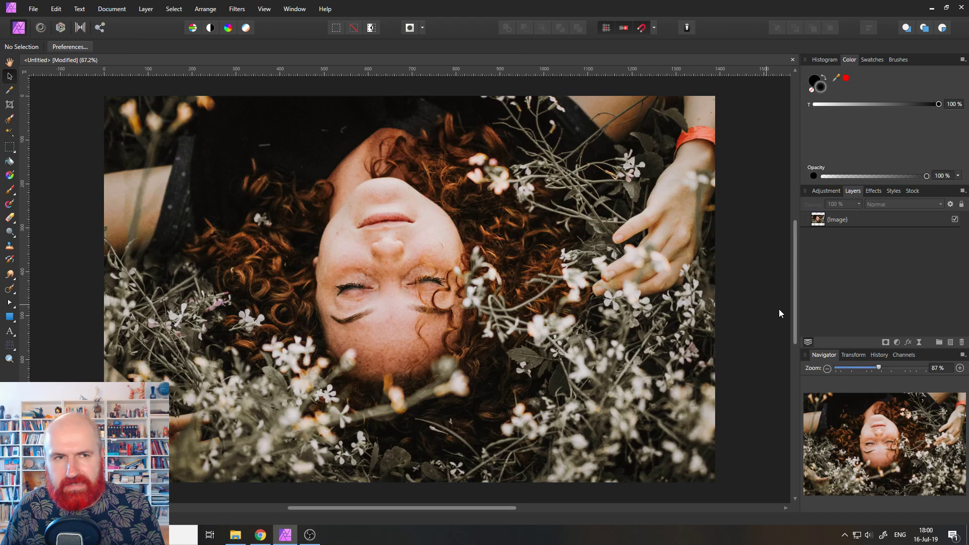
Step: Convert the document's colour format to RGB/16
{"action": "left_click", "coordinate": [116, 11]}
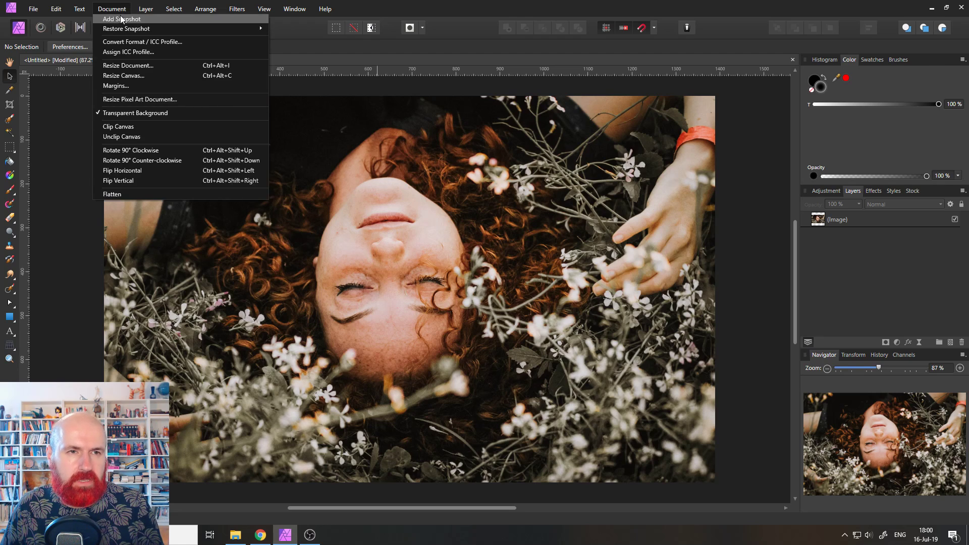
{"action": "left_click", "coordinate": [124, 44]}
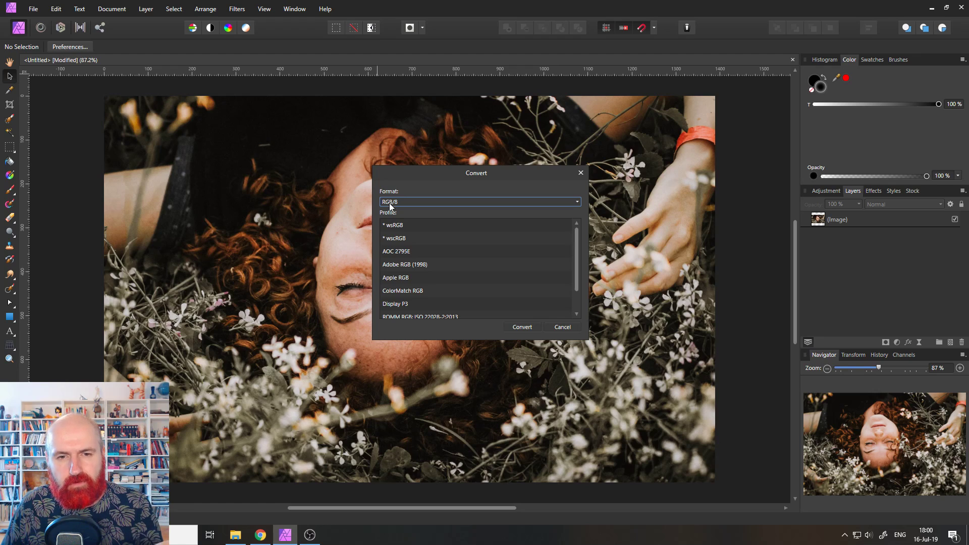
{"action": "left_click", "coordinate": [408, 201]}
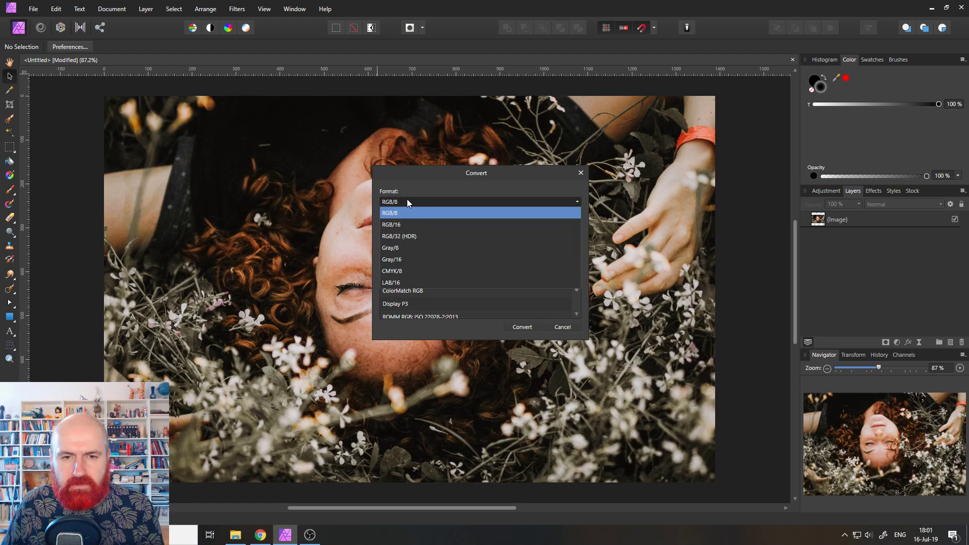
{"action": "left_click", "coordinate": [405, 225]}
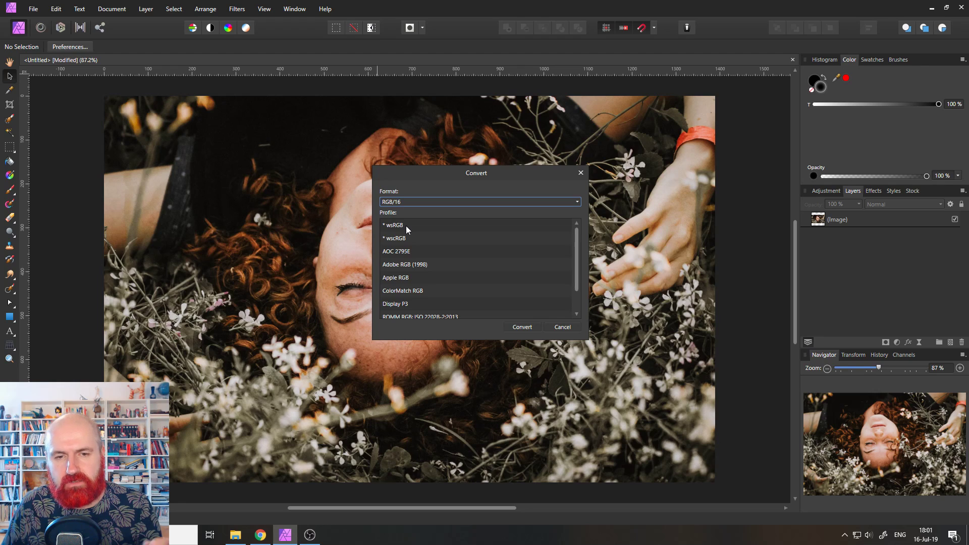
{"action": "left_click", "coordinate": [521, 327]}
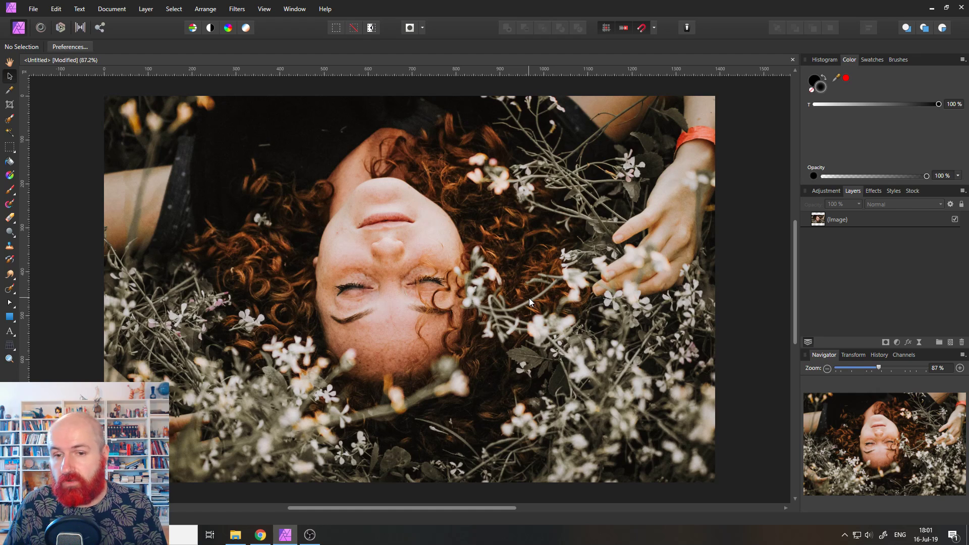
Step: Duplicate the single image layer
{"action": "left_click", "coordinate": [822, 222]}
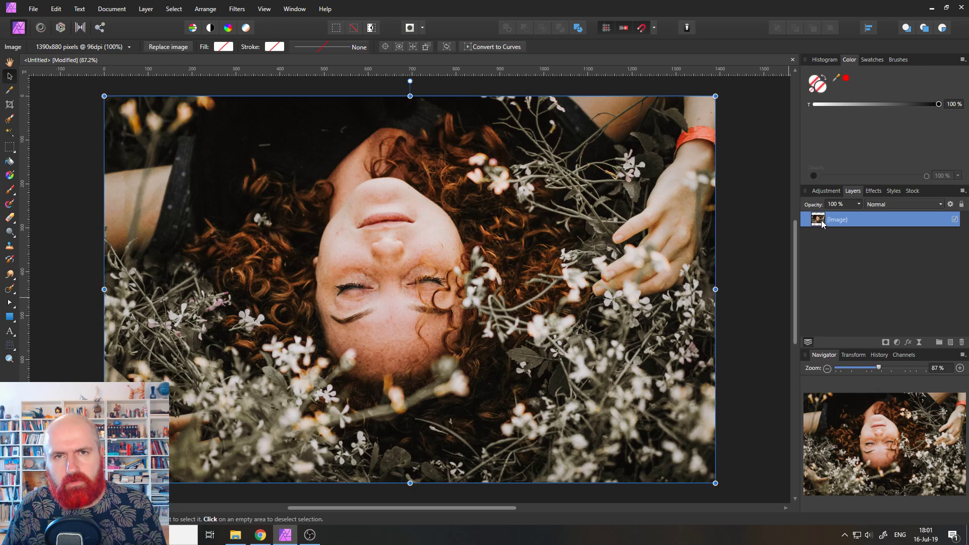
{"action": "right_click", "coordinate": [824, 223]}
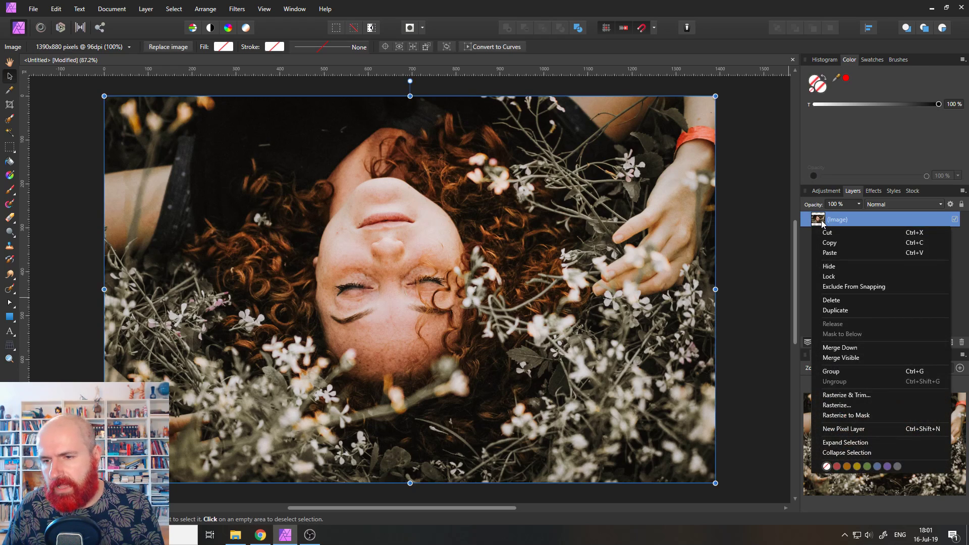
{"action": "left_click", "coordinate": [836, 310]}
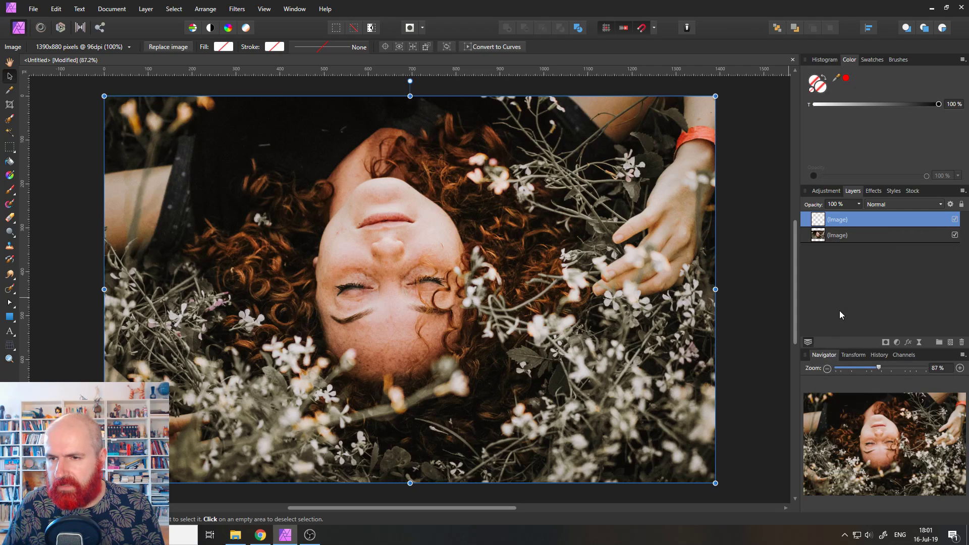
Step: Rename the lower image layer Original and the upper copy Orton
{"action": "double_click", "coordinate": [838, 235]}
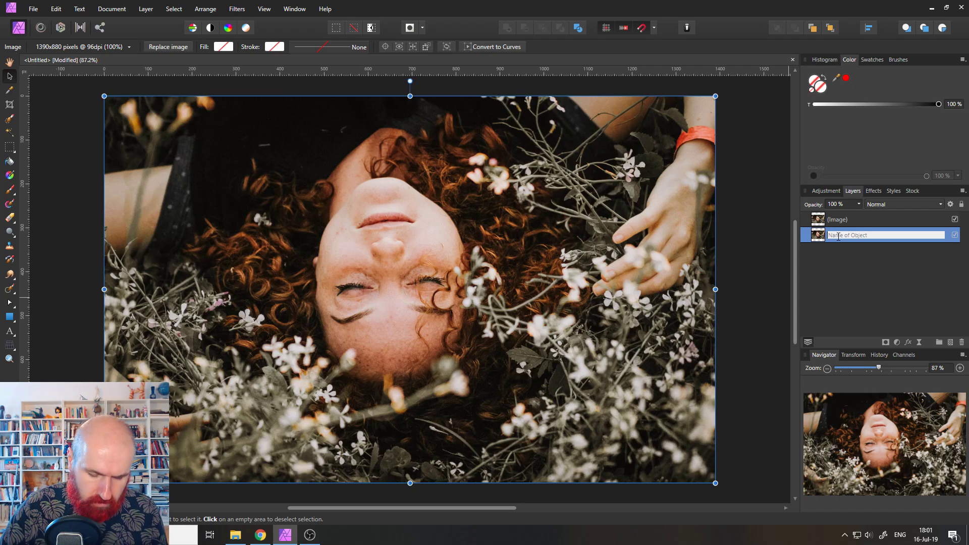
{"action": "type", "text": "Orig"}
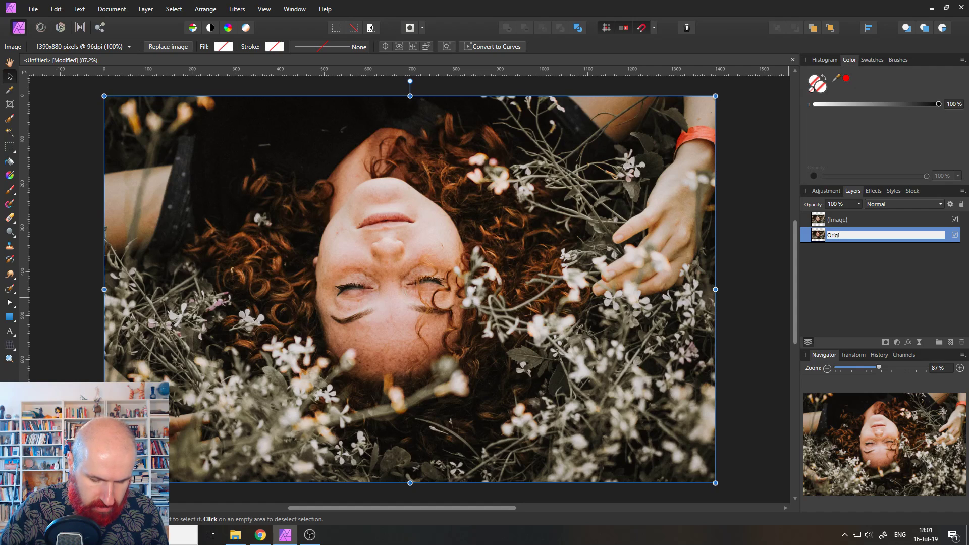
{"action": "type", "text": "inal"}
{"action": "key", "text": "Return"}
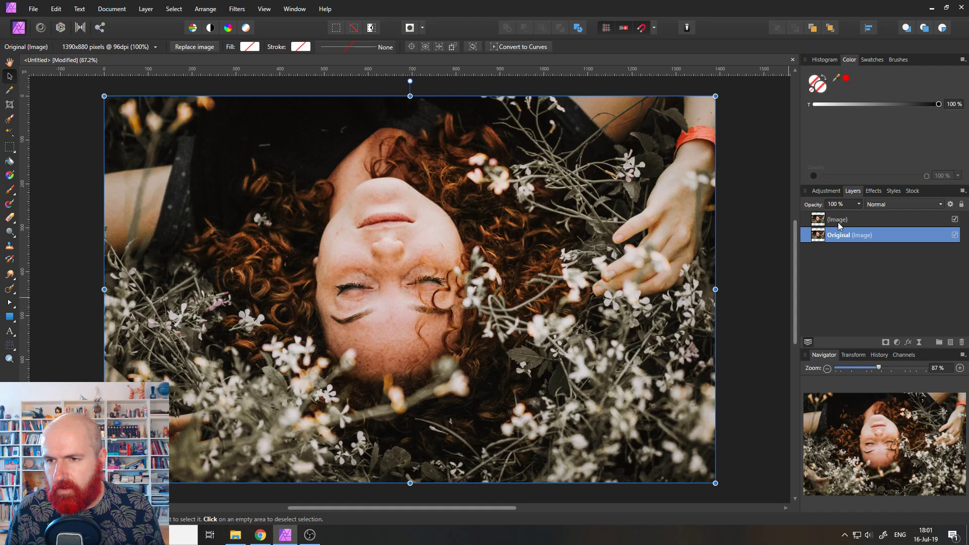
{"action": "left_click", "coordinate": [839, 225]}
{"action": "left_click", "coordinate": [839, 222]}
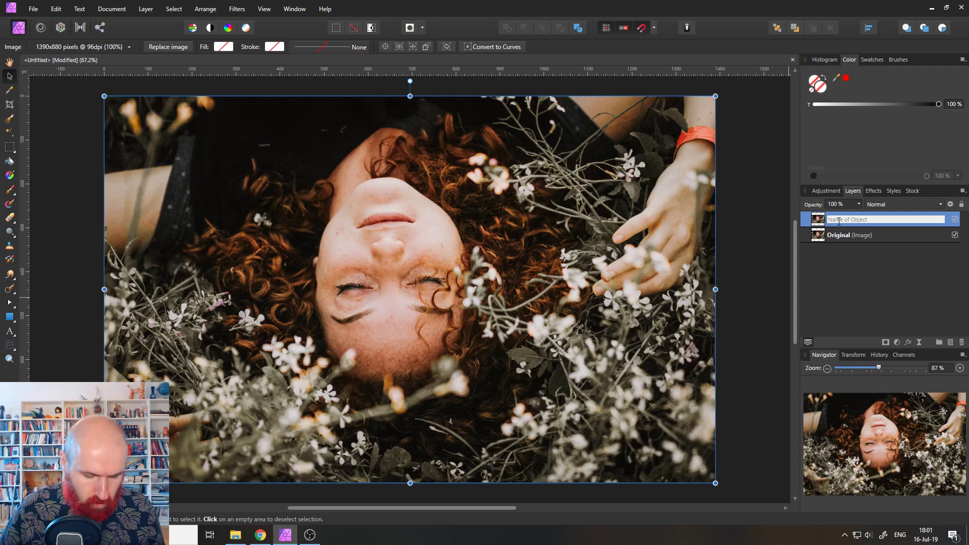
{"action": "type", "text": "Orton"}
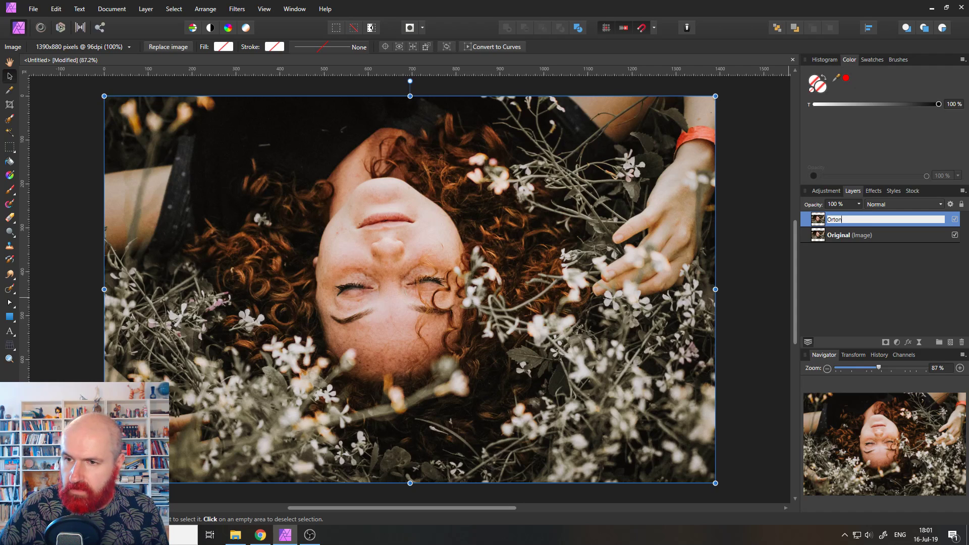
{"action": "key", "text": "Return"}
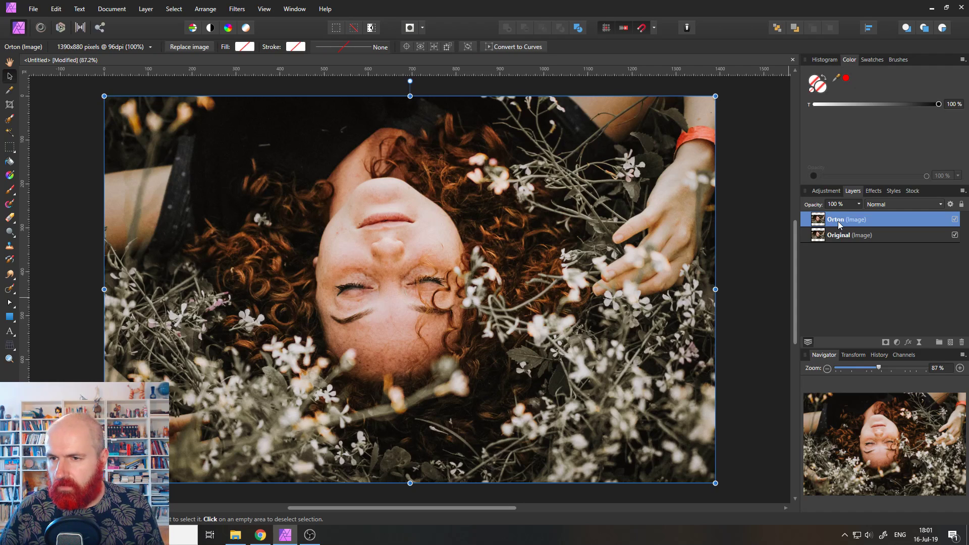
Step: Hide the Orton layer and add a Levels adjustment above Original with black level 1% and white level 90%
{"action": "left_click", "coordinate": [955, 220]}
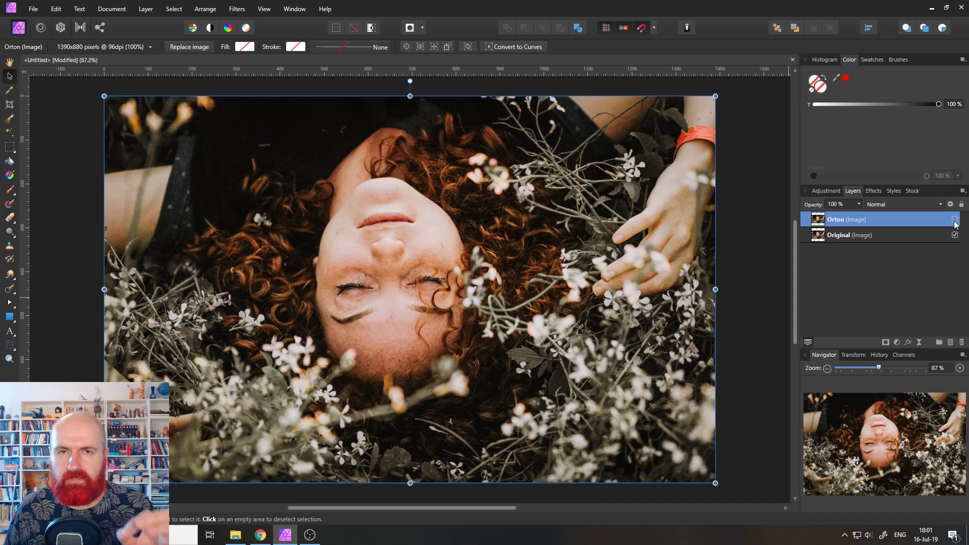
{"action": "left_click", "coordinate": [876, 235]}
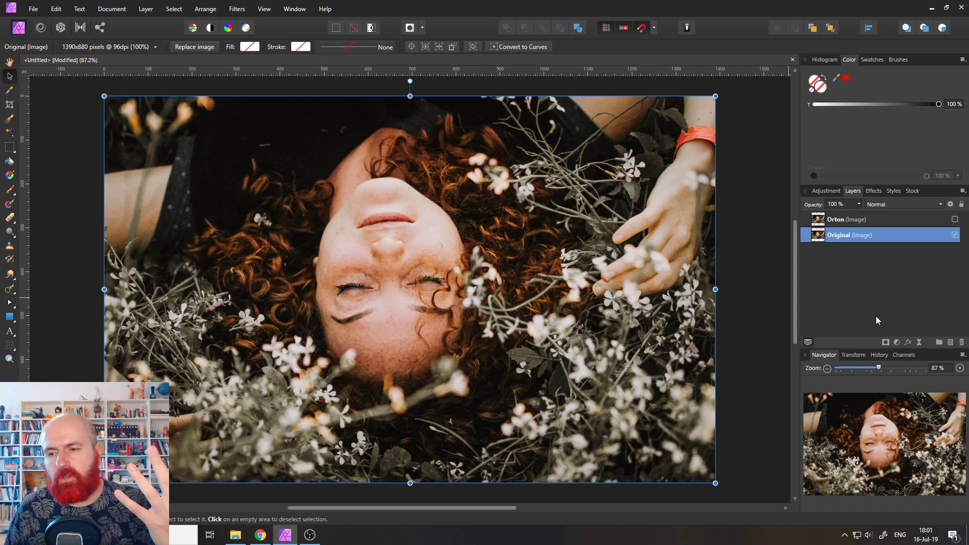
{"action": "left_click", "coordinate": [897, 343]}
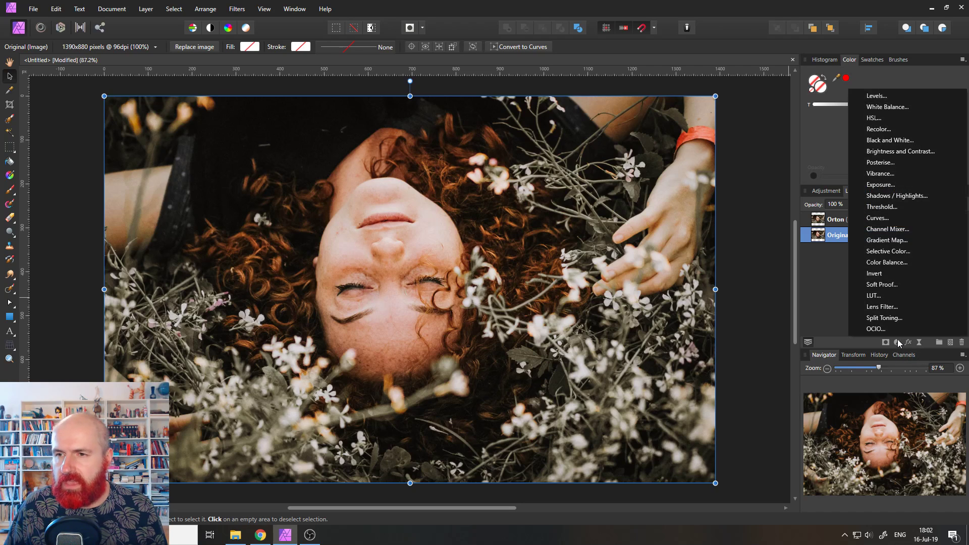
{"action": "left_click", "coordinate": [894, 95]}
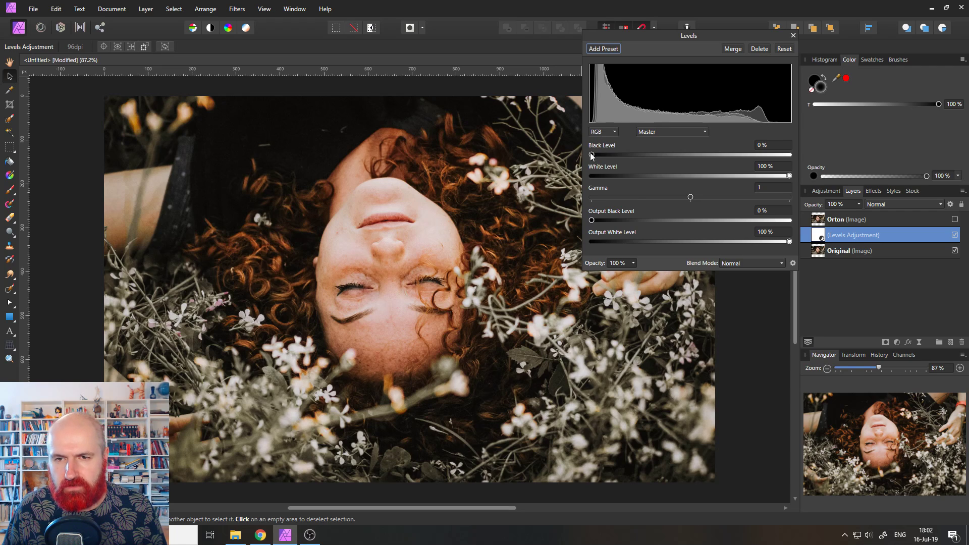
{"action": "left_click_drag", "start_coordinate": [591, 154], "coordinate": [594, 156]}
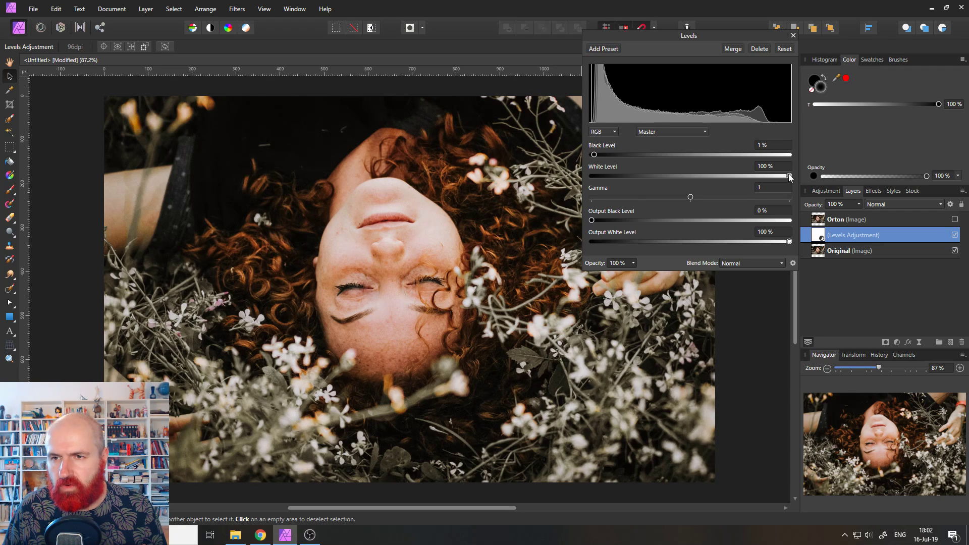
{"action": "mouse_move", "coordinate": [790, 175]}
{"action": "left_mouse_down"}
{"action": "mouse_move", "coordinate": [709, 175]}
{"action": "mouse_move", "coordinate": [789, 175]}
{"action": "mouse_move", "coordinate": [770, 176]}
{"action": "left_mouse_up"}
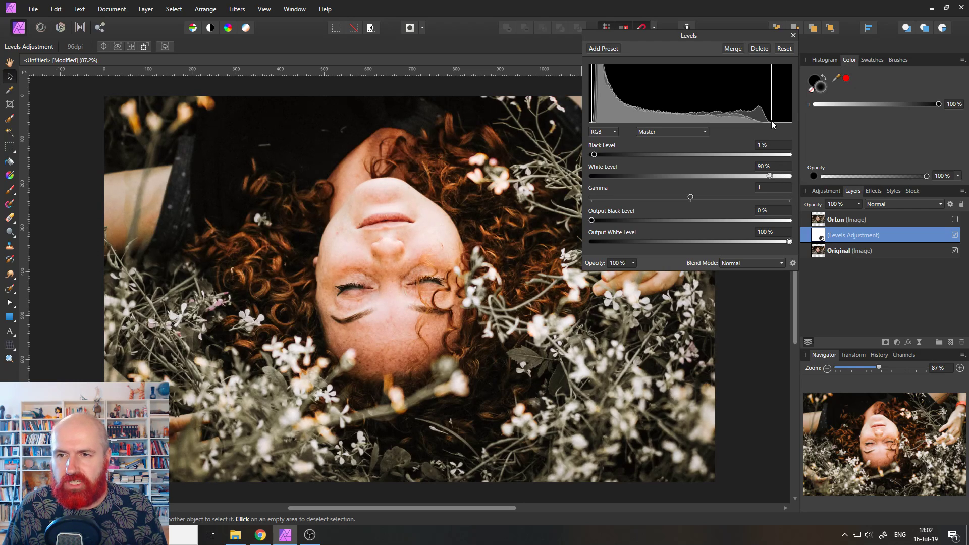
{"action": "left_click", "coordinate": [792, 35]}
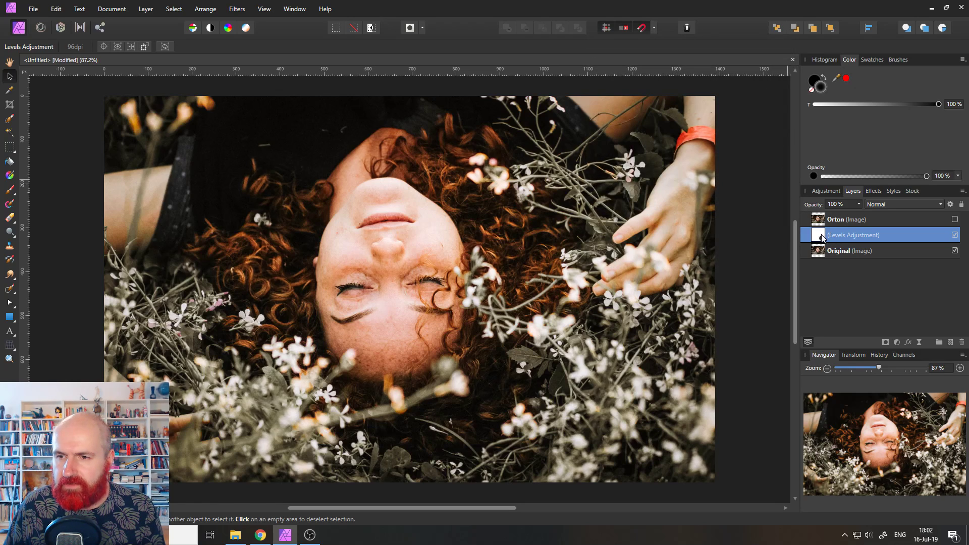
Step: Nest the Levels adjustment inside the Original layer so it affects only that image
{"action": "left_click_drag", "start_coordinate": [821, 238], "coordinate": [834, 255]}
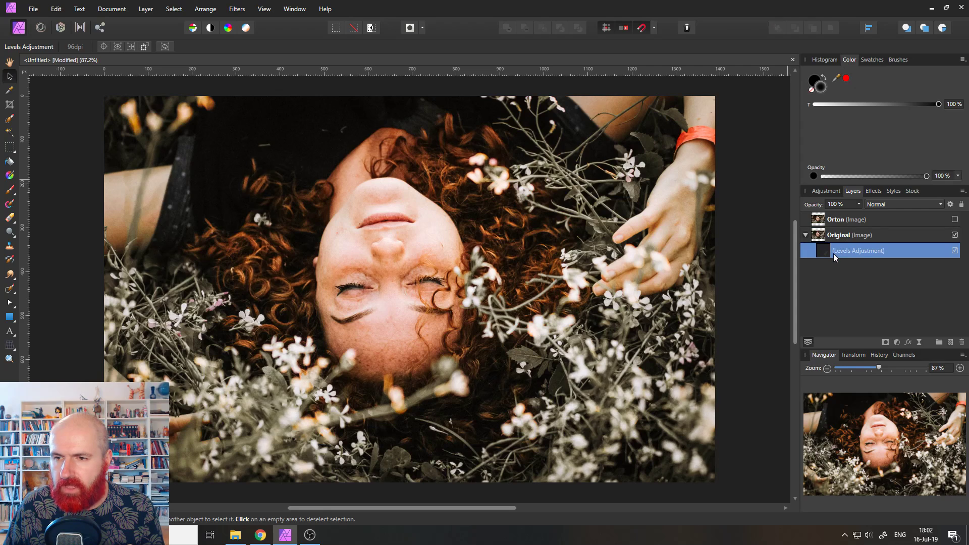
{"action": "left_click", "coordinate": [806, 235]}
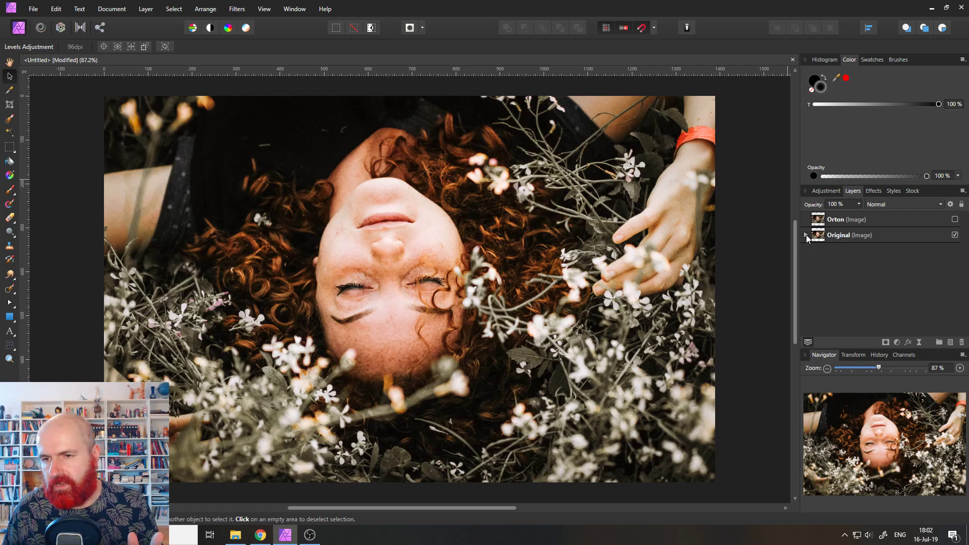
{"action": "left_click", "coordinate": [806, 235]}
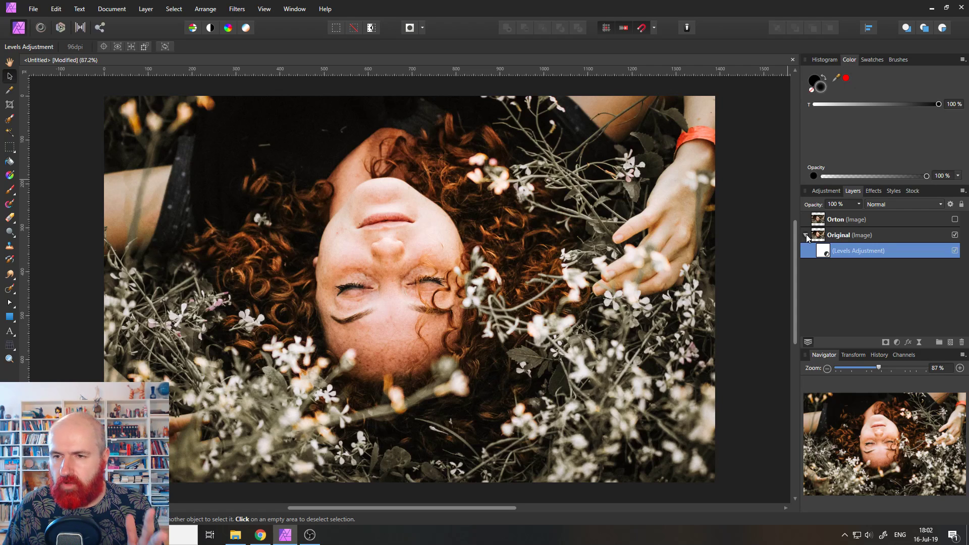
Step: Show the Orton layer and apply a live Gaussian Blur with a radius of 4.6 px to it
{"action": "left_click", "coordinate": [820, 220]}
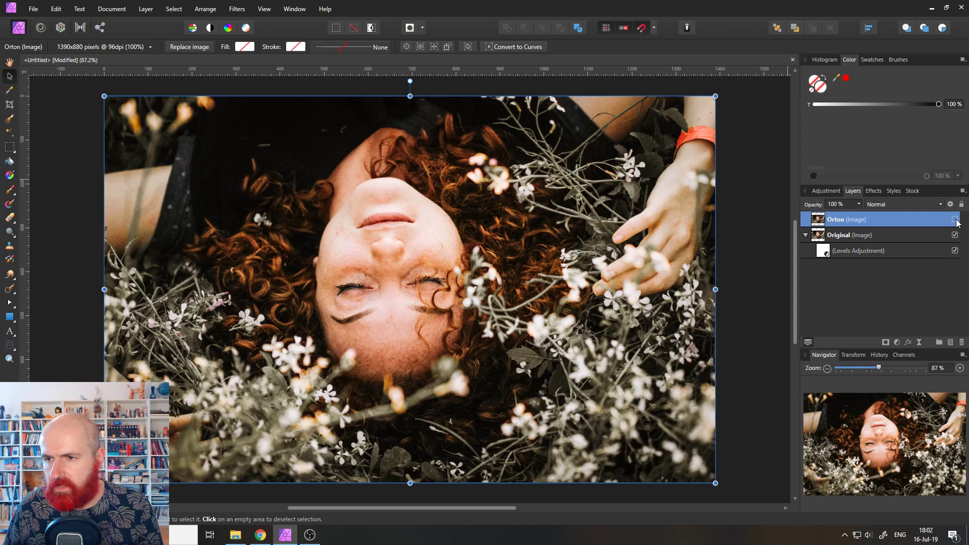
{"action": "left_click", "coordinate": [955, 220]}
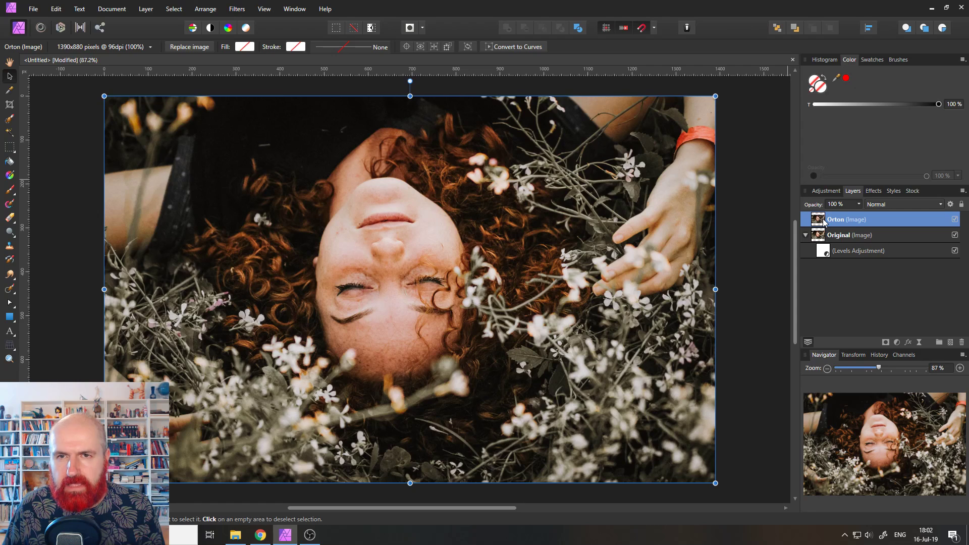
{"action": "left_click", "coordinate": [919, 344]}
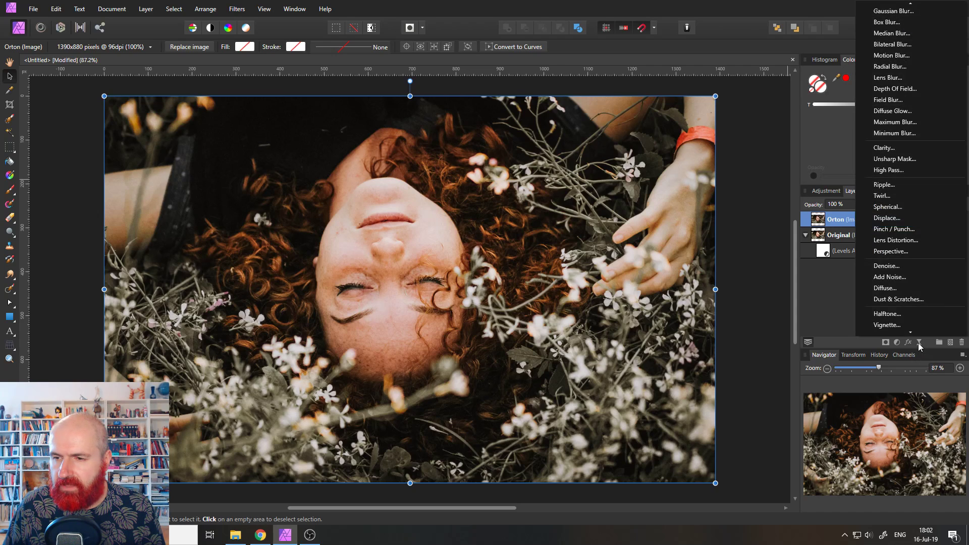
{"action": "left_click", "coordinate": [902, 11]}
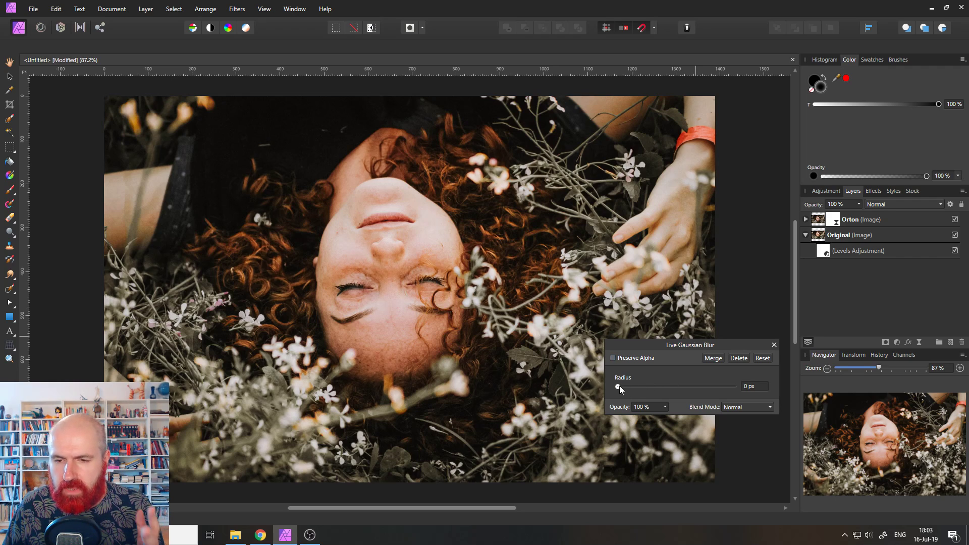
{"action": "left_click_drag", "start_coordinate": [619, 385], "coordinate": [654, 387]}
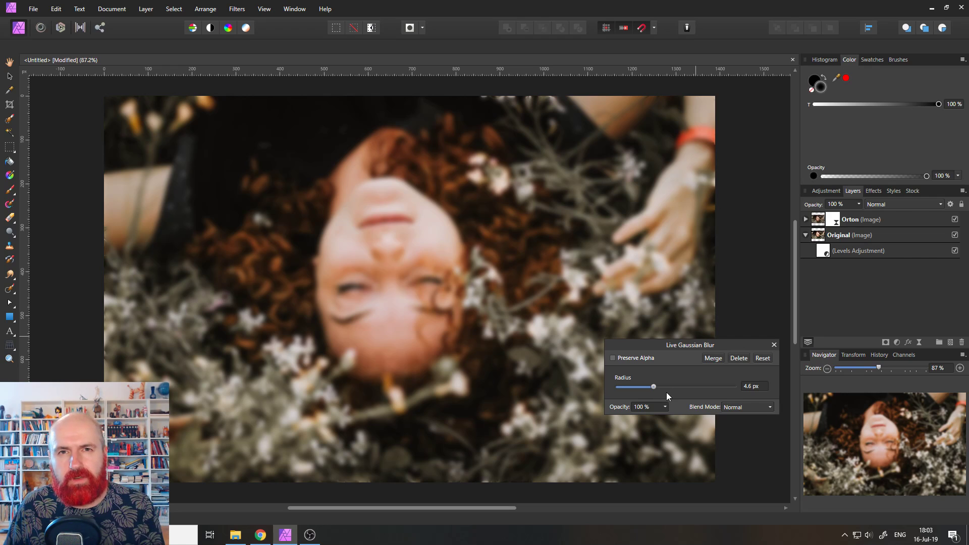
{"action": "left_click", "coordinate": [774, 345]}
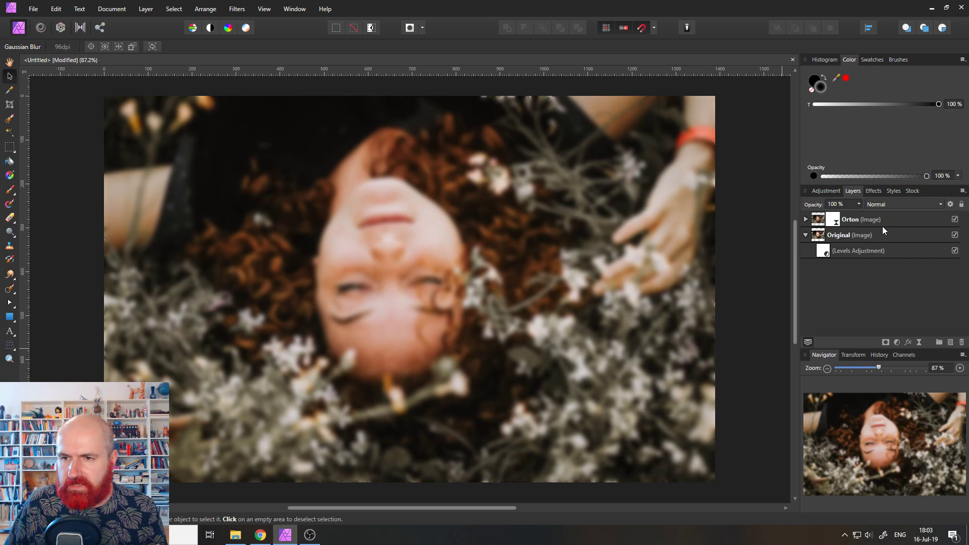
Step: Expand the Orton layer and set the blend mode of the whole layer to Screen
{"action": "left_click", "coordinate": [805, 219]}
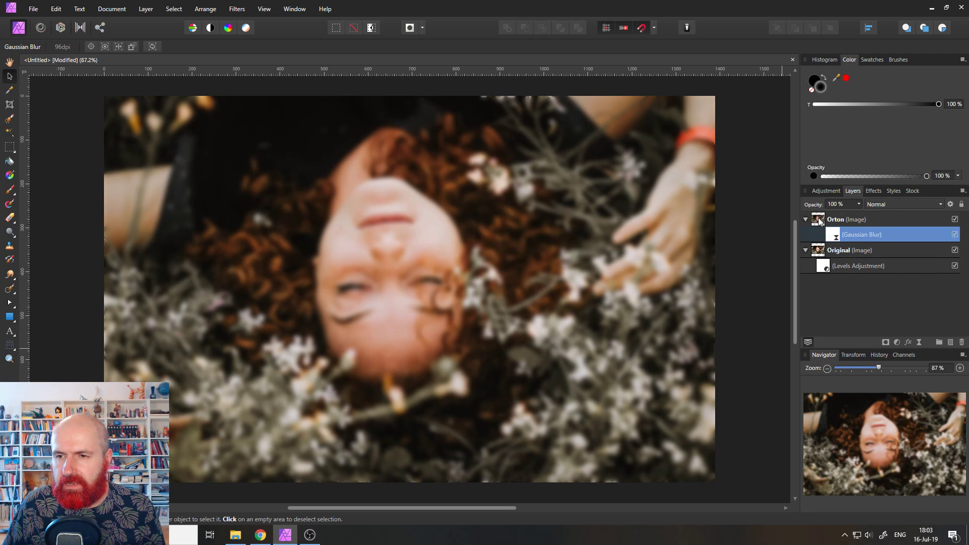
{"action": "left_click", "coordinate": [819, 222]}
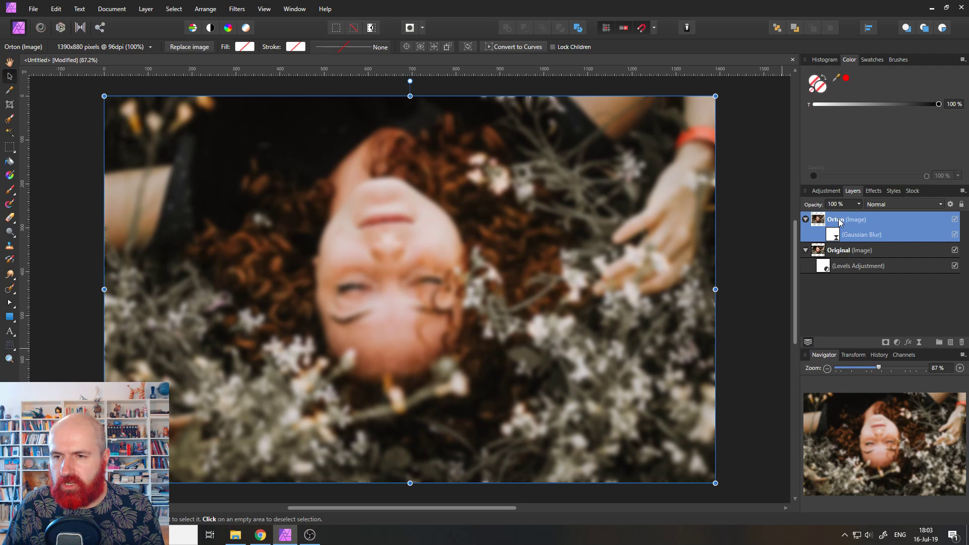
{"action": "double_click", "coordinate": [866, 220]}
{"action": "key", "text": "Return"}
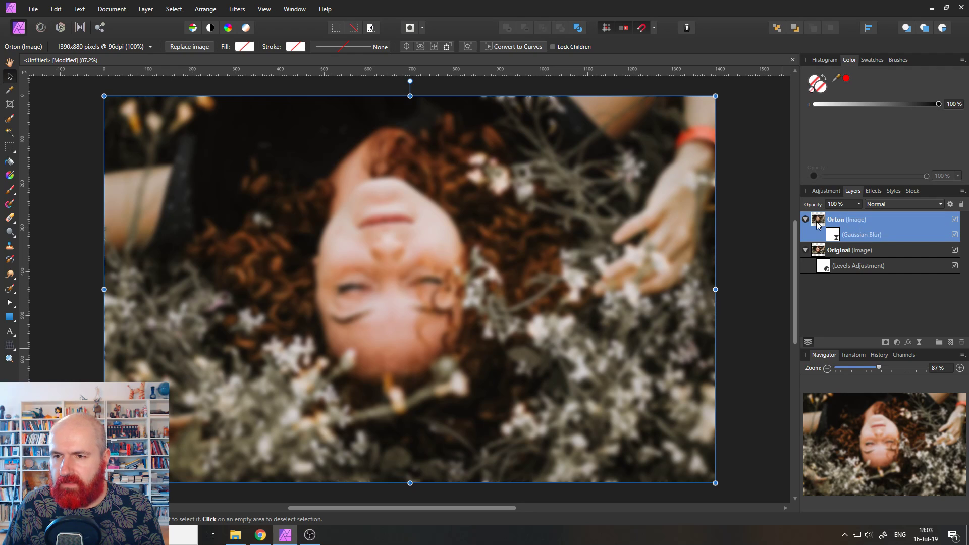
{"action": "left_click", "coordinate": [882, 204]}
{"action": "left_click", "coordinate": [882, 306]}
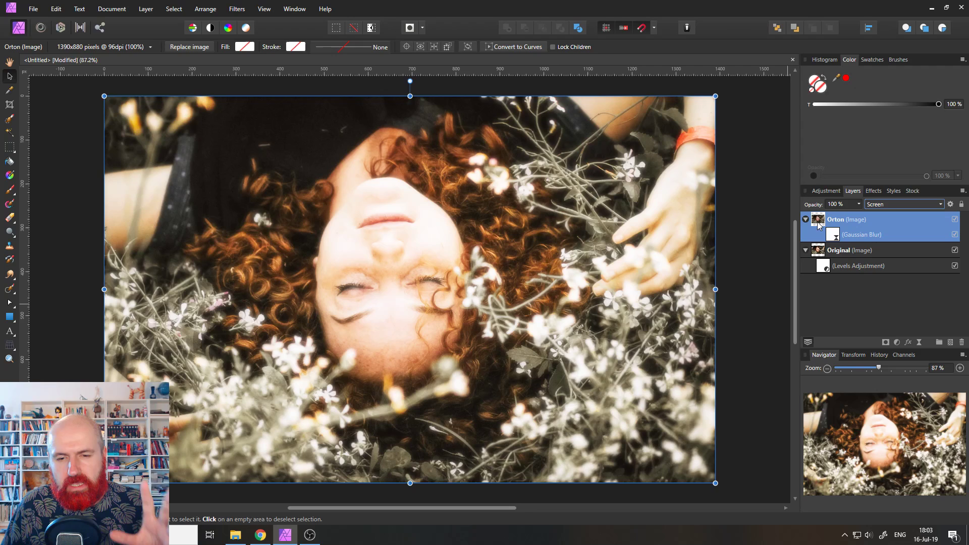
Step: In the Orton layer's blend options, lower the dark end of the source layer range to 0% output
{"action": "left_click", "coordinate": [951, 205]}
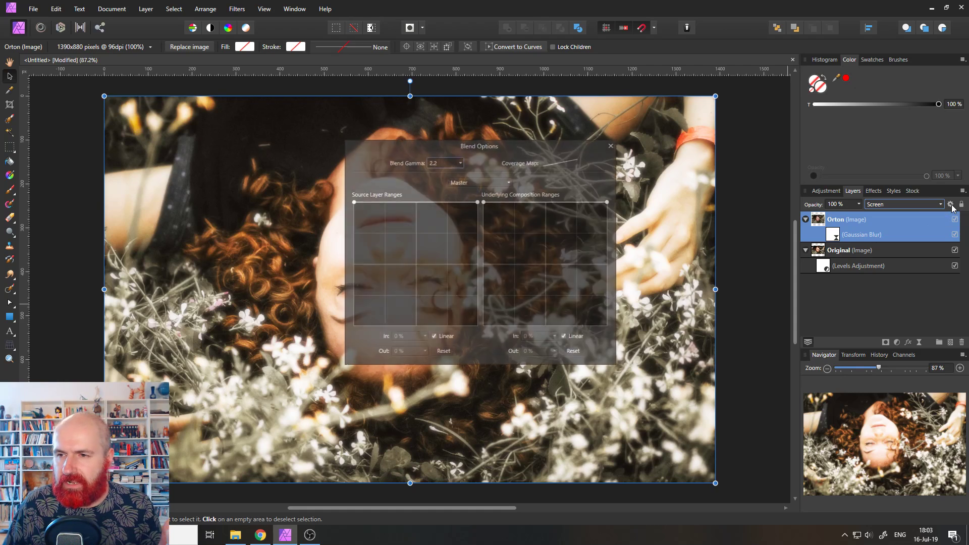
{"action": "left_click_drag", "start_coordinate": [444, 146], "coordinate": [586, 170]}
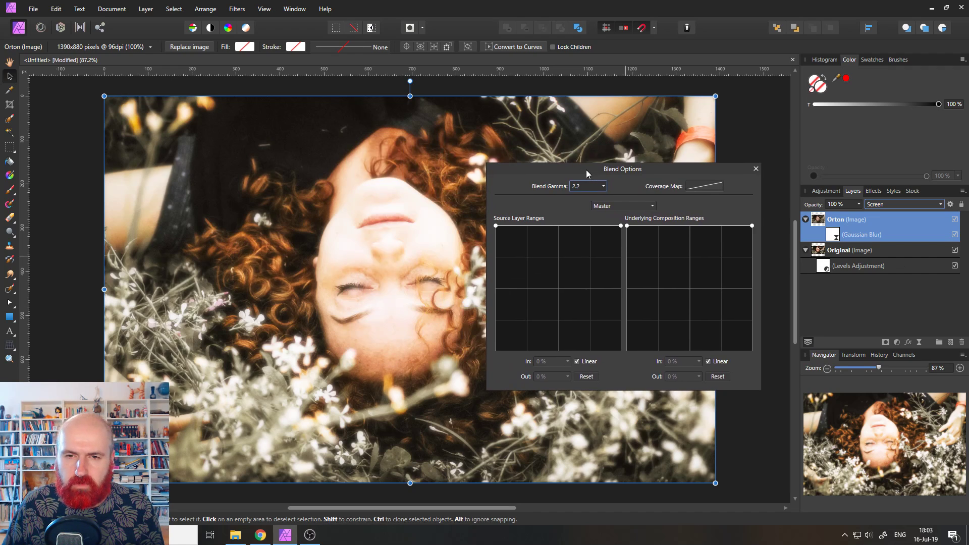
{"action": "left_click", "coordinate": [496, 226]}
{"action": "left_click_drag", "start_coordinate": [496, 228], "coordinate": [493, 363]}
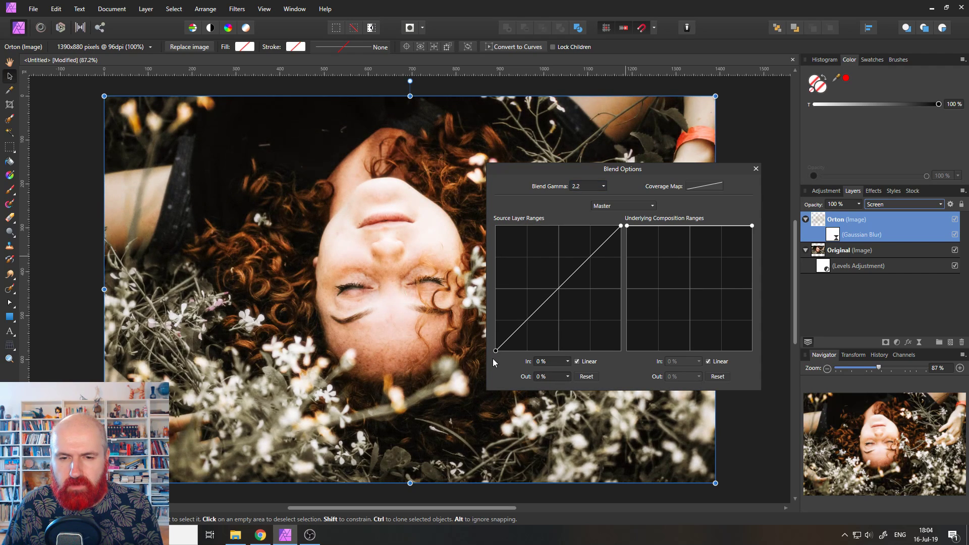
Step: Make the source layer range non-linear and bend its curve upward with a midpoint at about 45.3% in and 70.9% out
{"action": "left_click", "coordinate": [578, 361]}
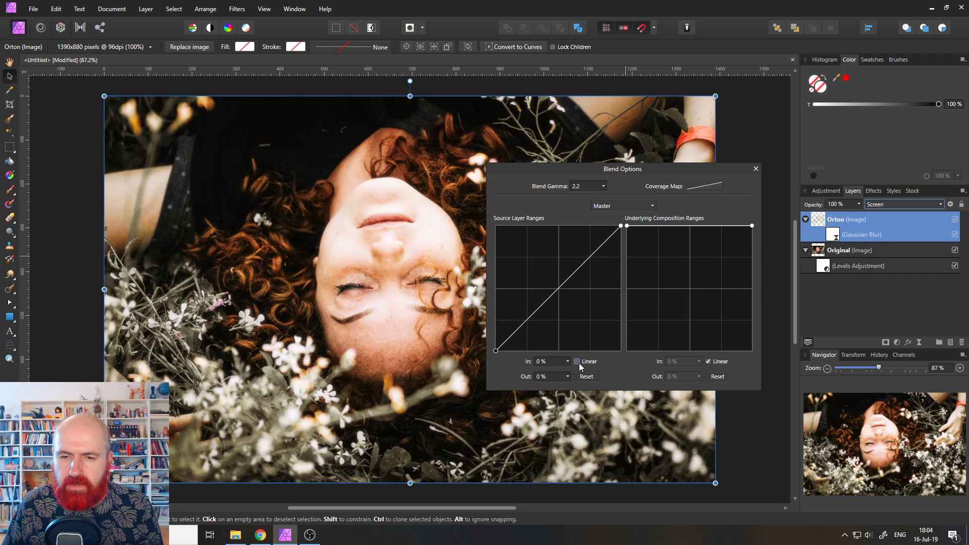
{"action": "left_click", "coordinate": [560, 289]}
{"action": "left_click_drag", "start_coordinate": [560, 290], "coordinate": [549, 256]}
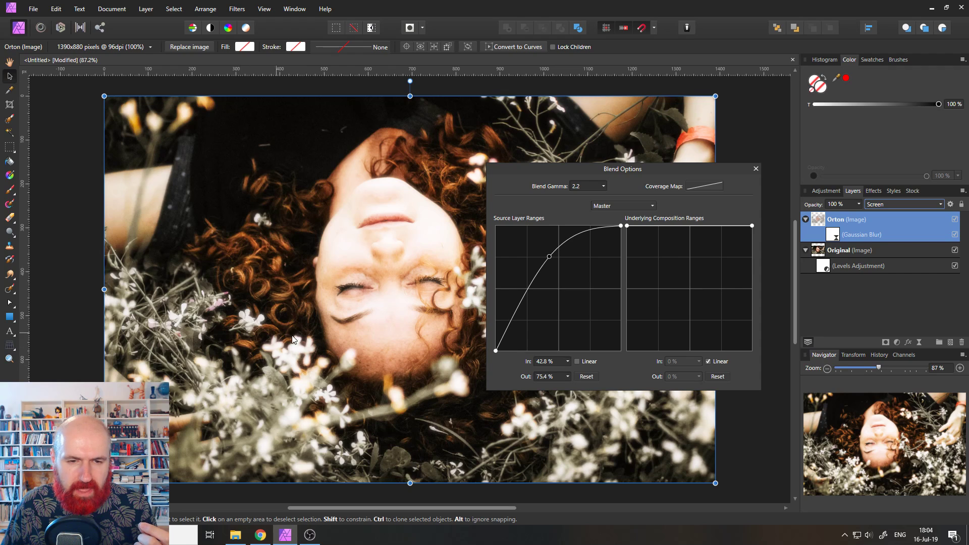
{"action": "mouse_move", "coordinate": [549, 256]}
{"action": "left_mouse_down"}
{"action": "mouse_move", "coordinate": [558, 277]}
{"action": "mouse_move", "coordinate": [552, 262]}
{"action": "left_mouse_up"}
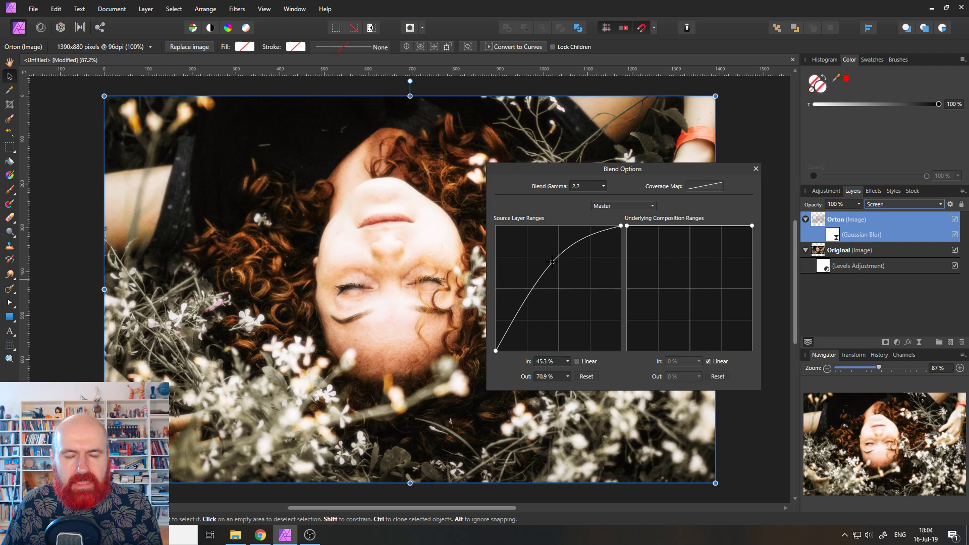
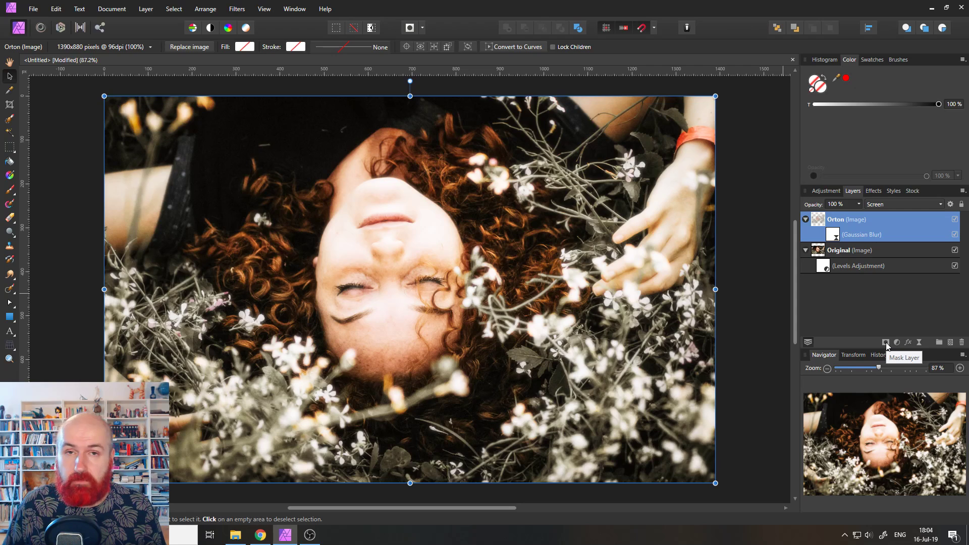
Step: Add a mask to the Orton layer and nest it inside that layer, beneath the Gaussian Blur
{"action": "left_click", "coordinate": [886, 342]}
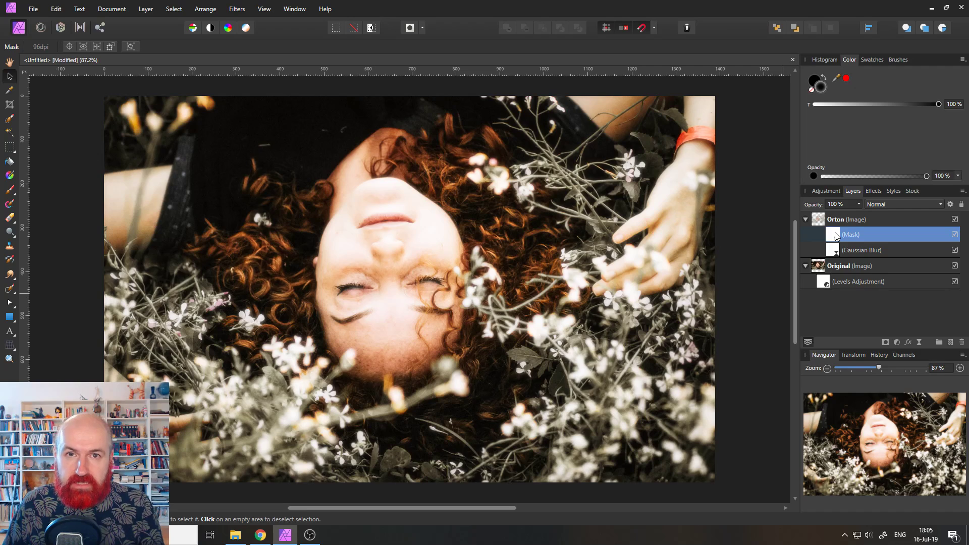
{"action": "left_click_drag", "start_coordinate": [836, 236], "coordinate": [825, 214]}
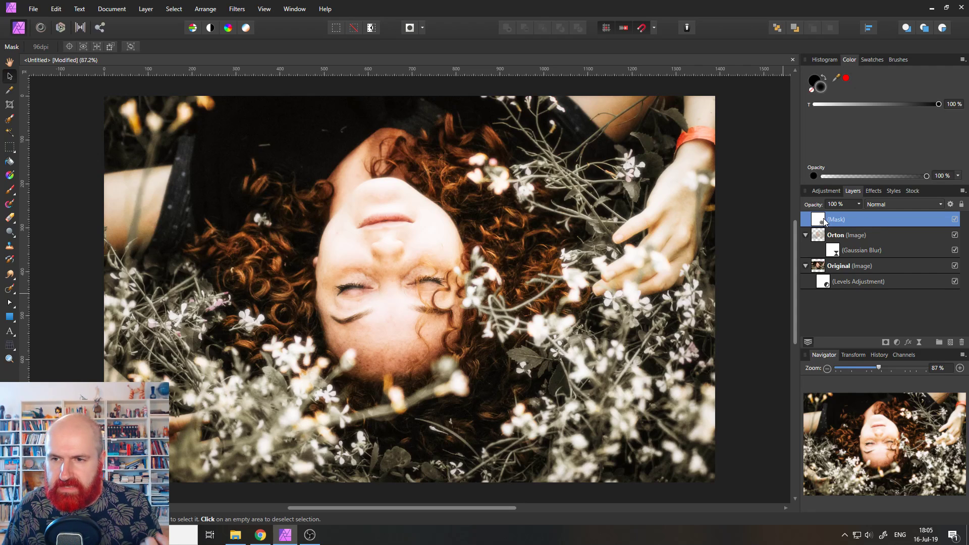
{"action": "left_click_drag", "start_coordinate": [825, 222], "coordinate": [837, 248]}
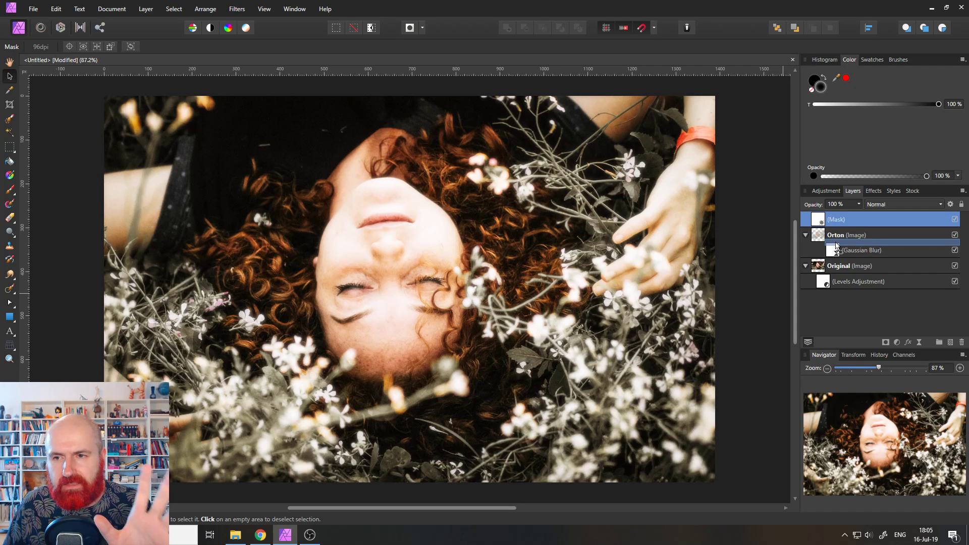
{"action": "left_click_drag", "start_coordinate": [836, 245], "coordinate": [837, 246]}
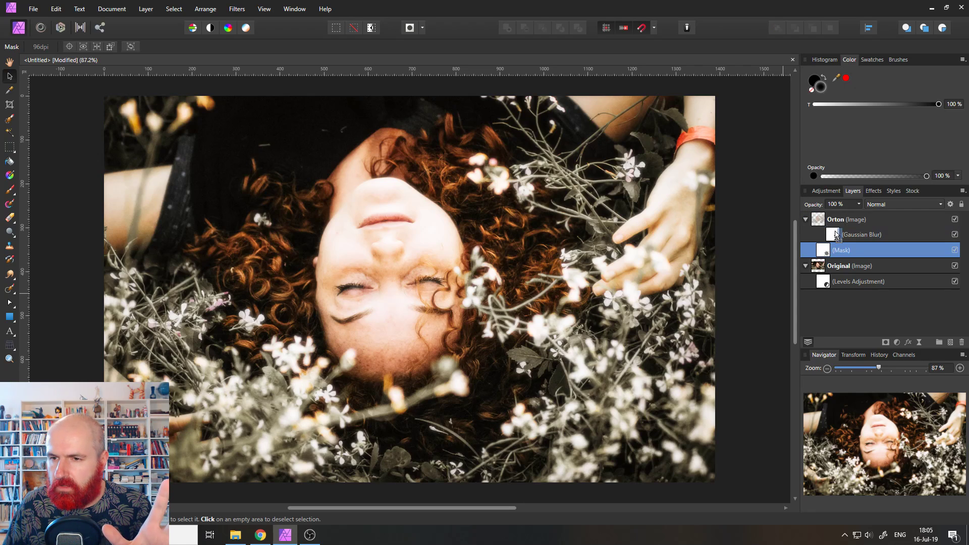
{"action": "left_click_drag", "start_coordinate": [837, 235], "coordinate": [837, 235]}
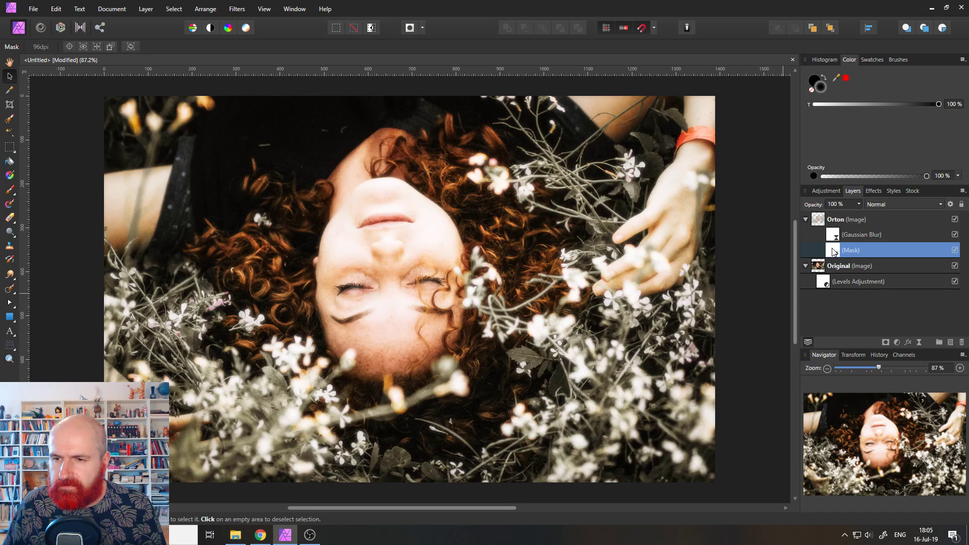
Step: Paint over the face and neck on the Orton mask with a soft black brush, then deselect the mask
{"action": "left_click", "coordinate": [10, 190]}
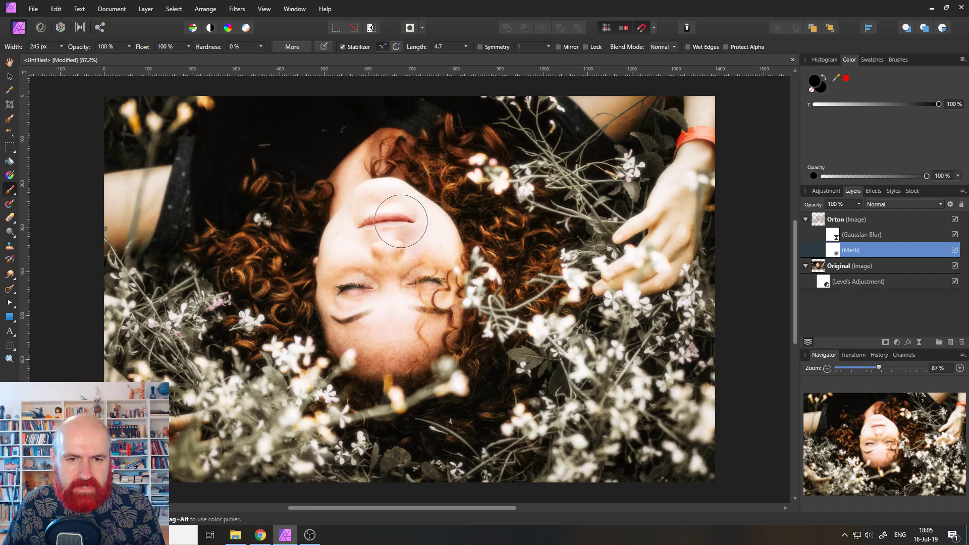
{"action": "mouse_move", "coordinate": [338, 253]}
{"action": "left_mouse_down"}
{"action": "mouse_move", "coordinate": [359, 247]}
{"action": "mouse_move", "coordinate": [360, 279]}
{"action": "mouse_move", "coordinate": [353, 243]}
{"action": "mouse_move", "coordinate": [362, 251]}
{"action": "mouse_move", "coordinate": [403, 218]}
{"action": "mouse_move", "coordinate": [388, 237]}
{"action": "left_mouse_up"}
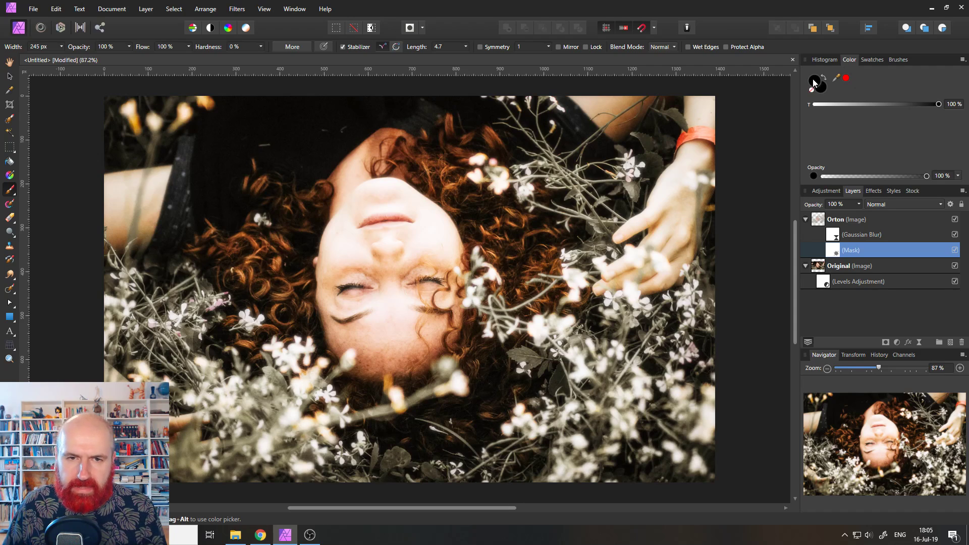
{"action": "mouse_move", "coordinate": [353, 268]}
{"action": "left_mouse_down"}
{"action": "mouse_move", "coordinate": [368, 250]}
{"action": "mouse_move", "coordinate": [394, 303]}
{"action": "mouse_move", "coordinate": [424, 296]}
{"action": "mouse_move", "coordinate": [403, 343]}
{"action": "mouse_move", "coordinate": [331, 303]}
{"action": "mouse_move", "coordinate": [339, 260]}
{"action": "mouse_move", "coordinate": [388, 199]}
{"action": "mouse_move", "coordinate": [385, 288]}
{"action": "mouse_move", "coordinate": [444, 212]}
{"action": "mouse_move", "coordinate": [378, 191]}
{"action": "mouse_move", "coordinate": [393, 148]}
{"action": "left_mouse_up"}
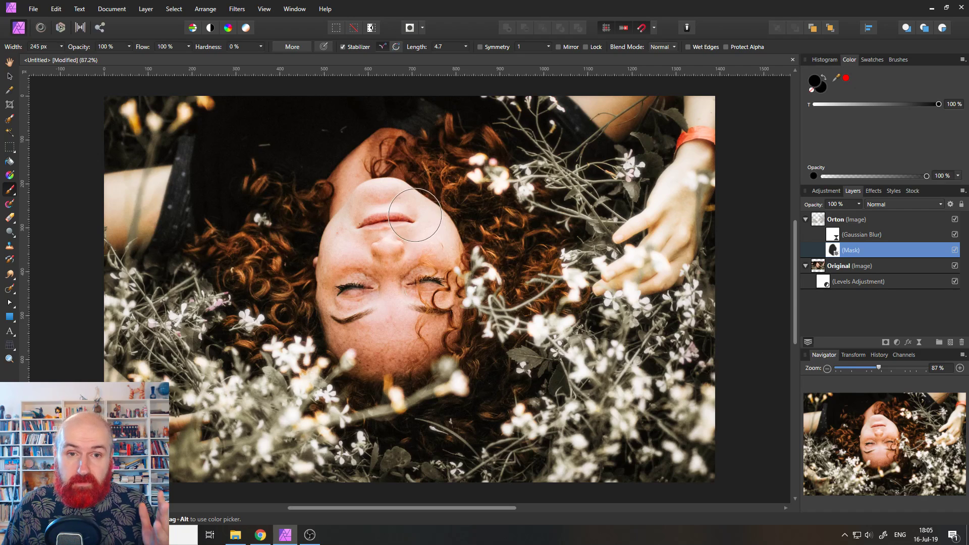
{"action": "left_click", "coordinate": [11, 77]}
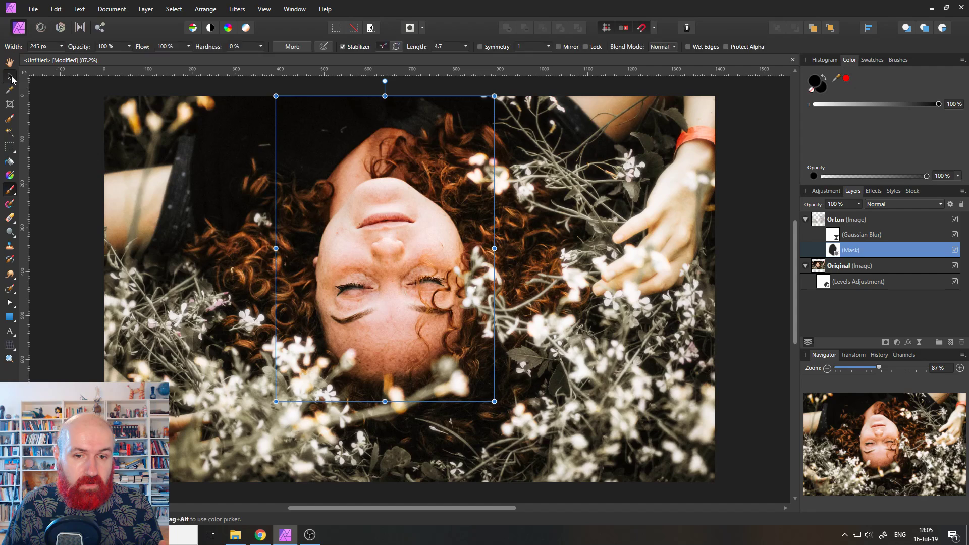
{"action": "left_click", "coordinate": [54, 112]}
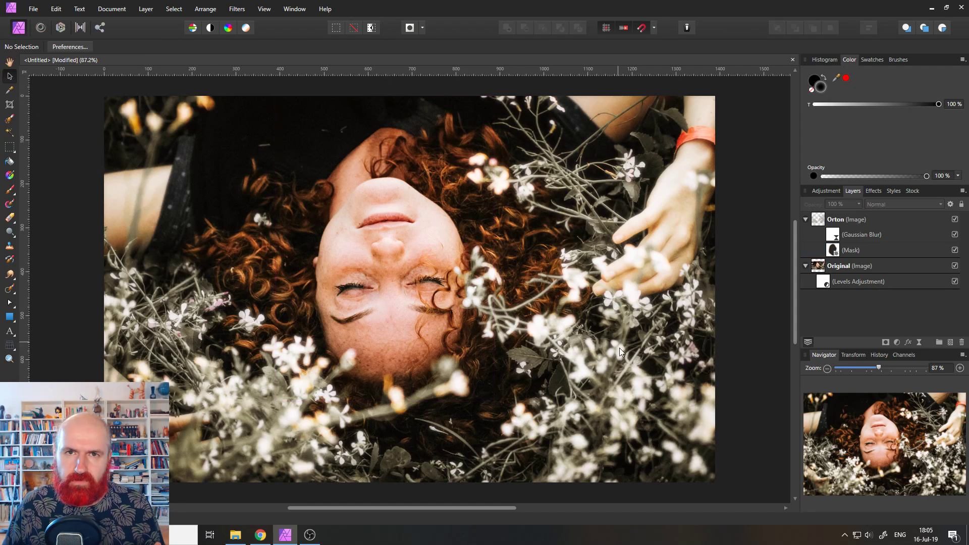
Step: Toggle the Orton layer's visibility to compare the portrait with and without the effect
{"action": "left_click", "coordinate": [955, 220]}
{"action": "left_click", "coordinate": [955, 219]}
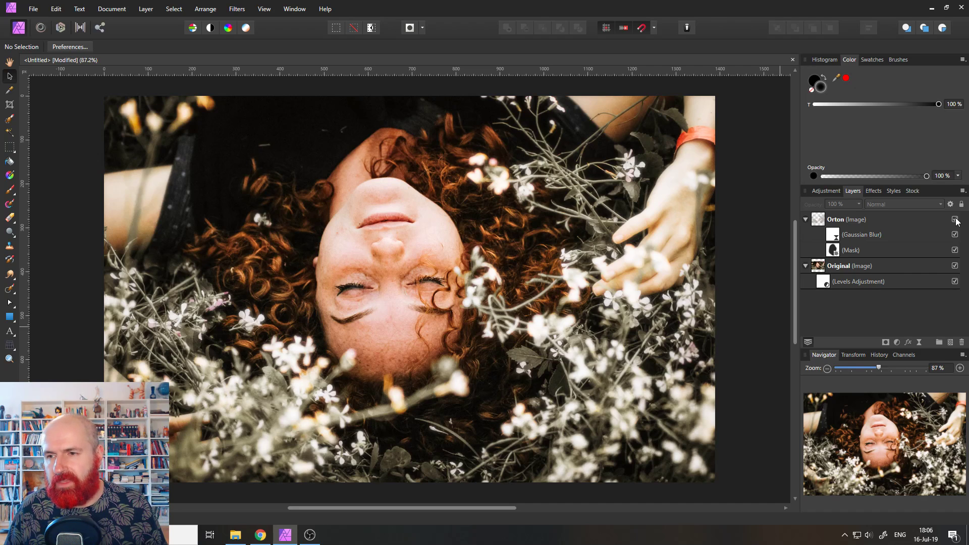
{"action": "left_click", "coordinate": [955, 220]}
{"action": "left_click", "coordinate": [955, 219]}
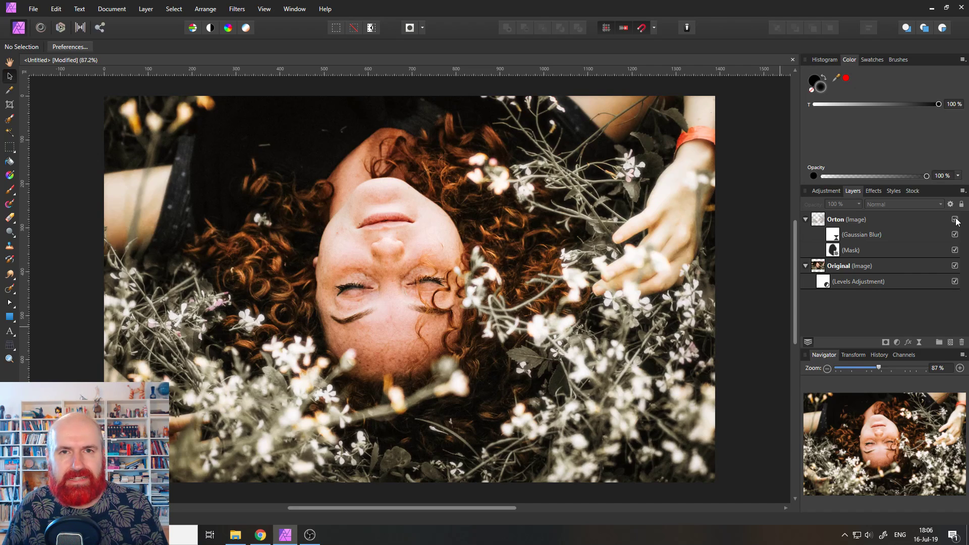
{"action": "left_click", "coordinate": [955, 220]}
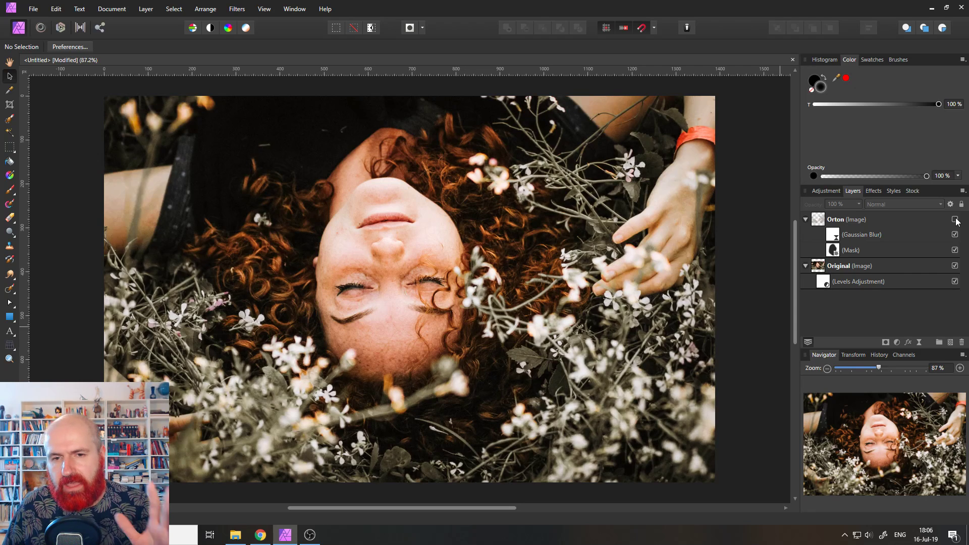
{"action": "left_click", "coordinate": [955, 219]}
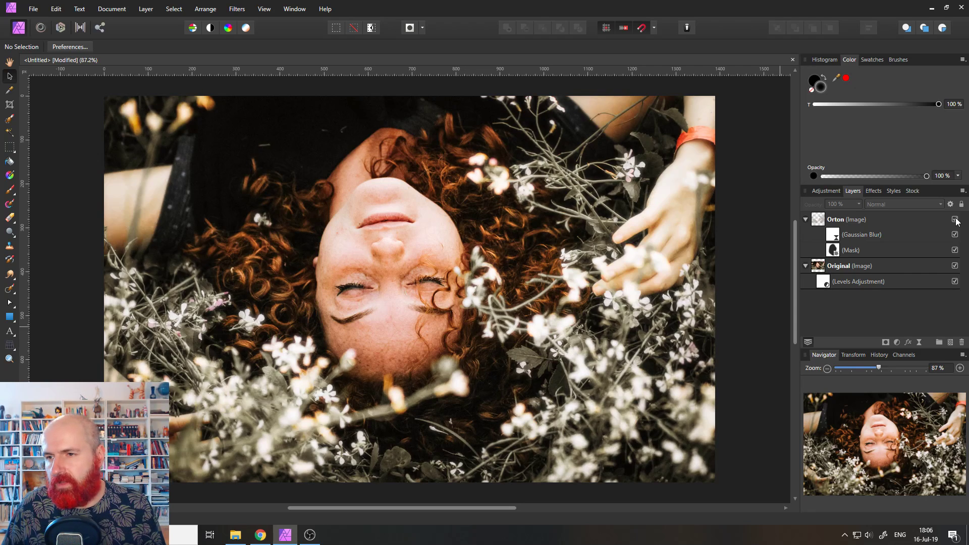
Step: Add a LUT adjustment above the Orton layer and load City Dust.cube into it
{"action": "left_click", "coordinate": [819, 223]}
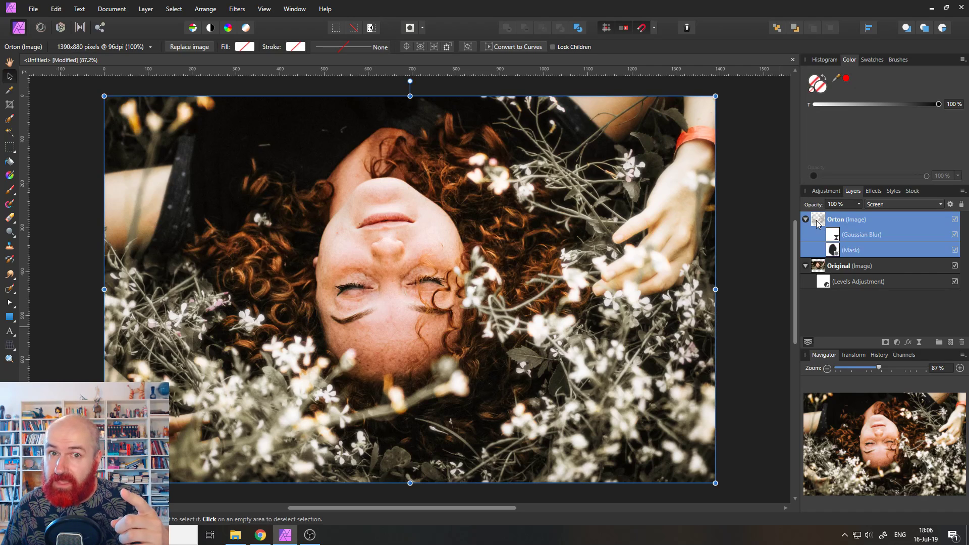
{"action": "left_click", "coordinate": [897, 342]}
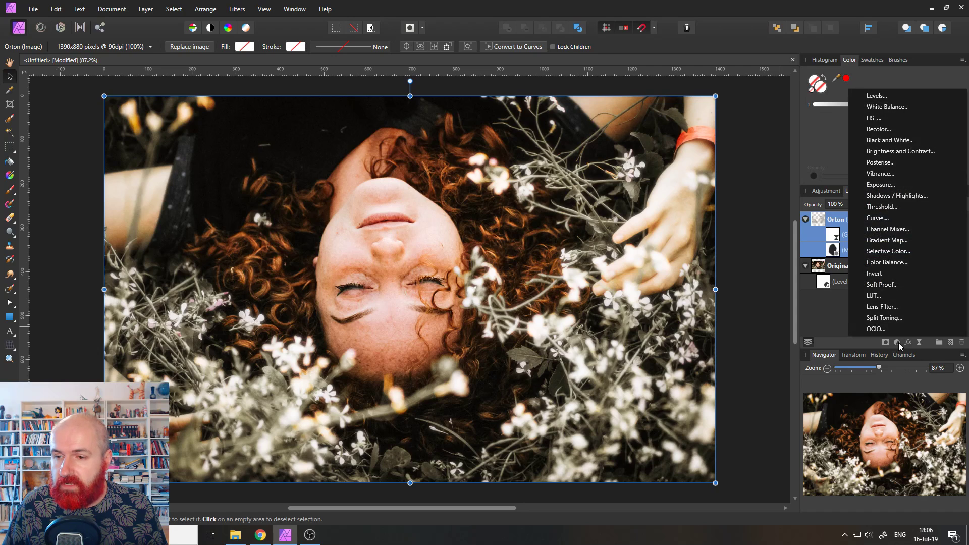
{"action": "left_click", "coordinate": [876, 297]}
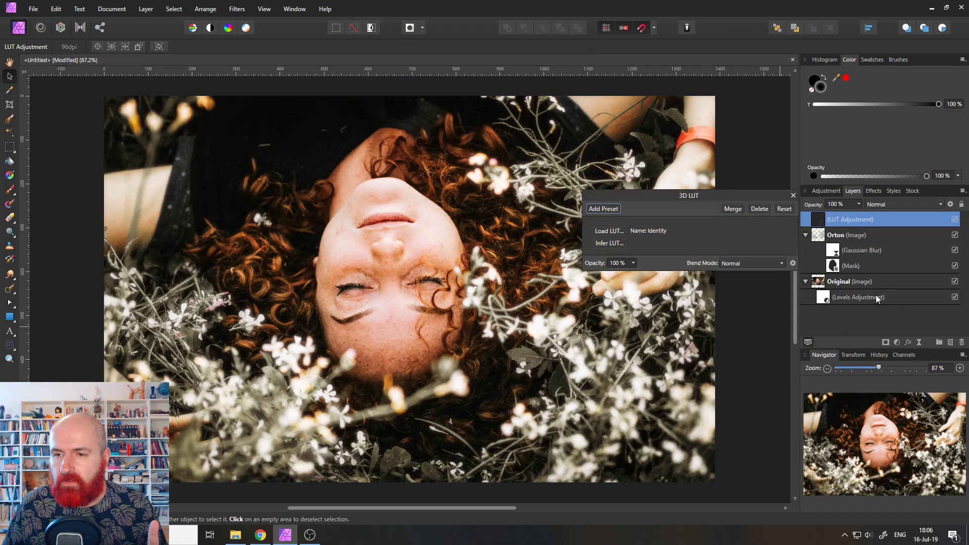
{"action": "left_click", "coordinate": [612, 233]}
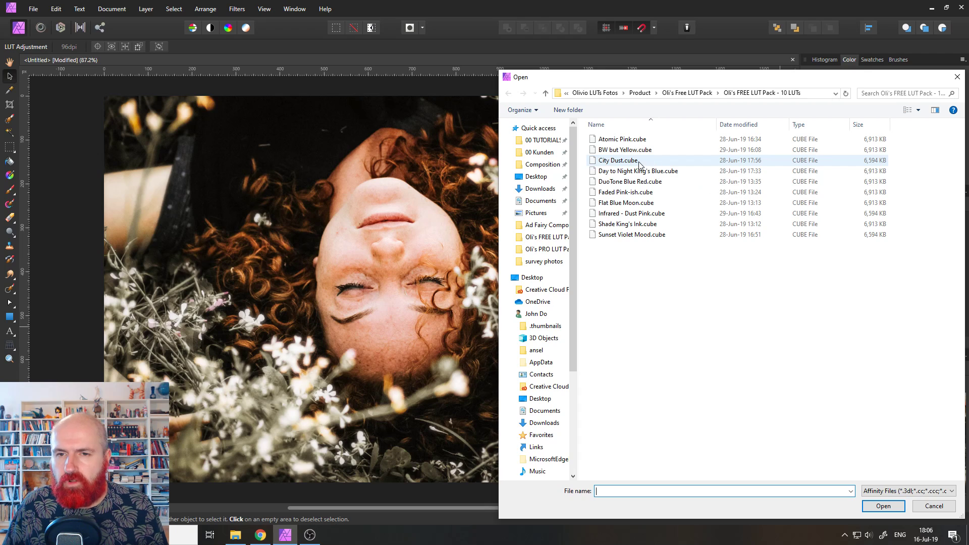
{"action": "left_click", "coordinate": [620, 164]}
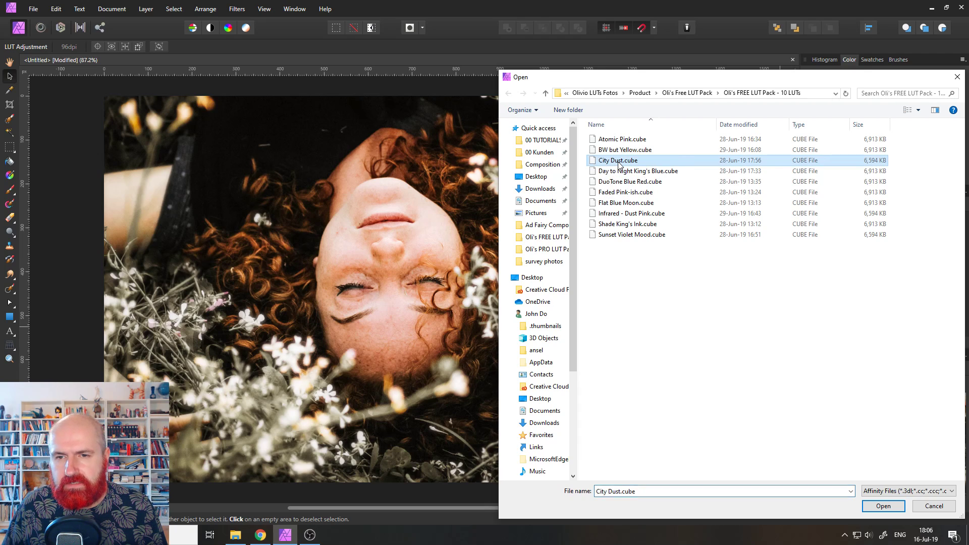
{"action": "double_click", "coordinate": [619, 161]}
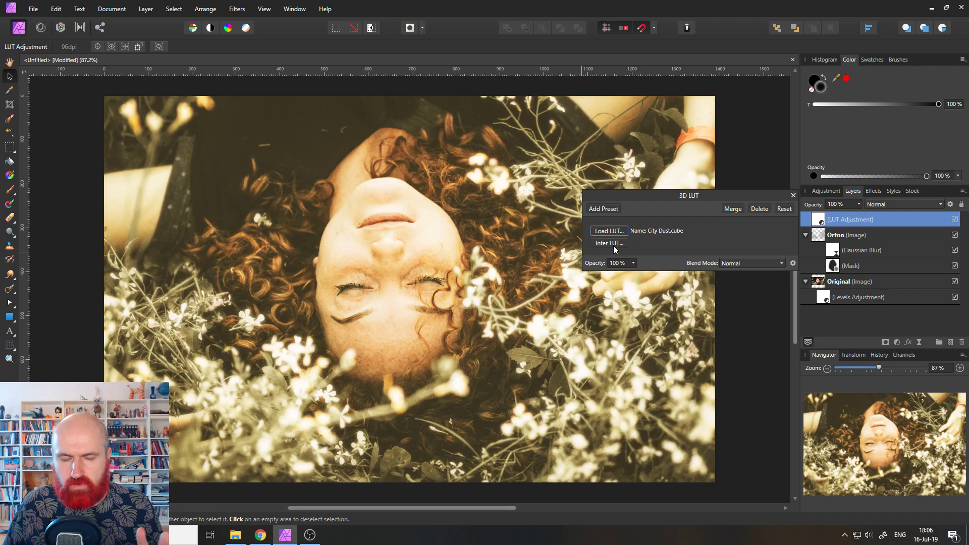
Step: Reduce the City Dust LUT adjustment's opacity to 25% and close its settings
{"action": "left_click", "coordinate": [633, 263]}
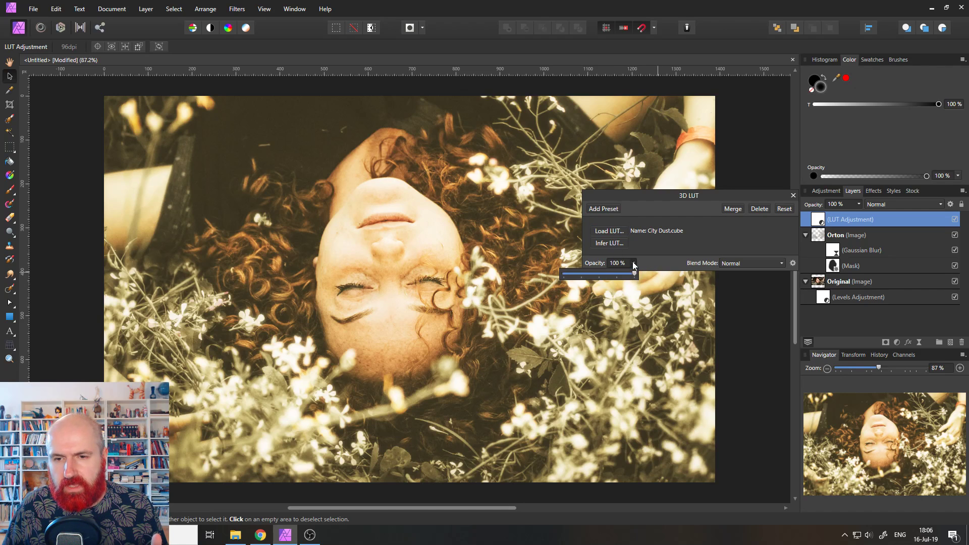
{"action": "left_click_drag", "start_coordinate": [635, 275], "coordinate": [582, 276]}
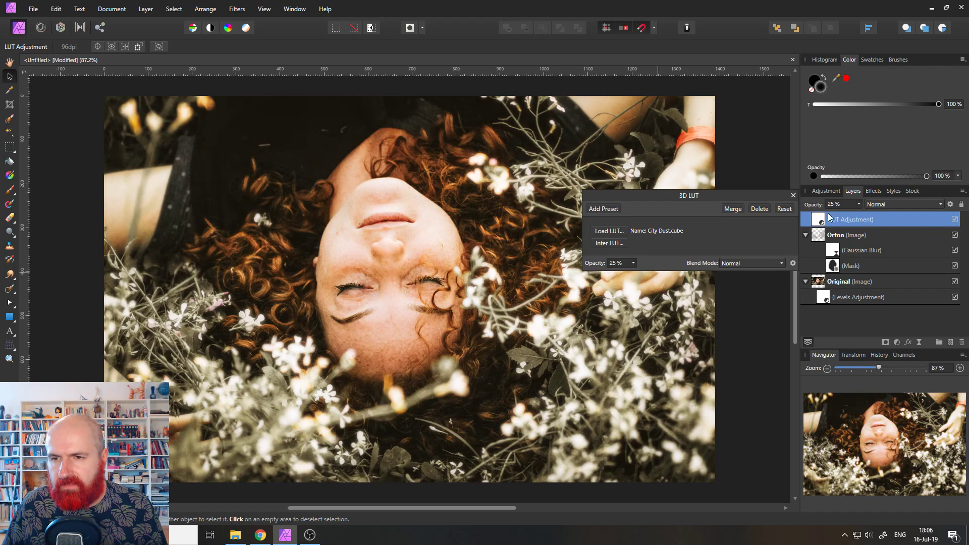
{"action": "left_click", "coordinate": [793, 196]}
Step: Toggle the City Dust LUT adjustment's visibility to compare the portrait with and without the color grade
{"action": "left_click", "coordinate": [954, 220]}
{"action": "left_click", "coordinate": [956, 220]}
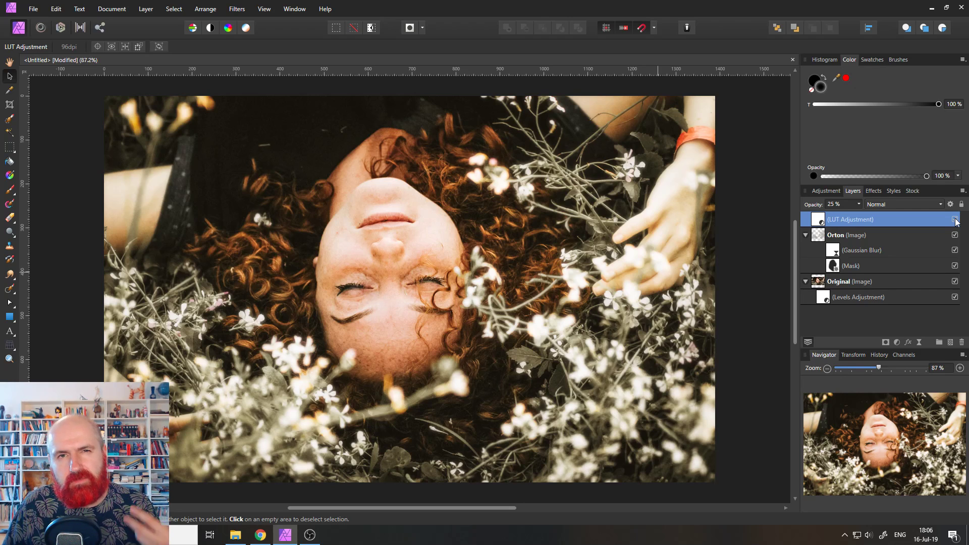
{"action": "left_click", "coordinate": [955, 220]}
{"action": "left_click", "coordinate": [955, 220]}
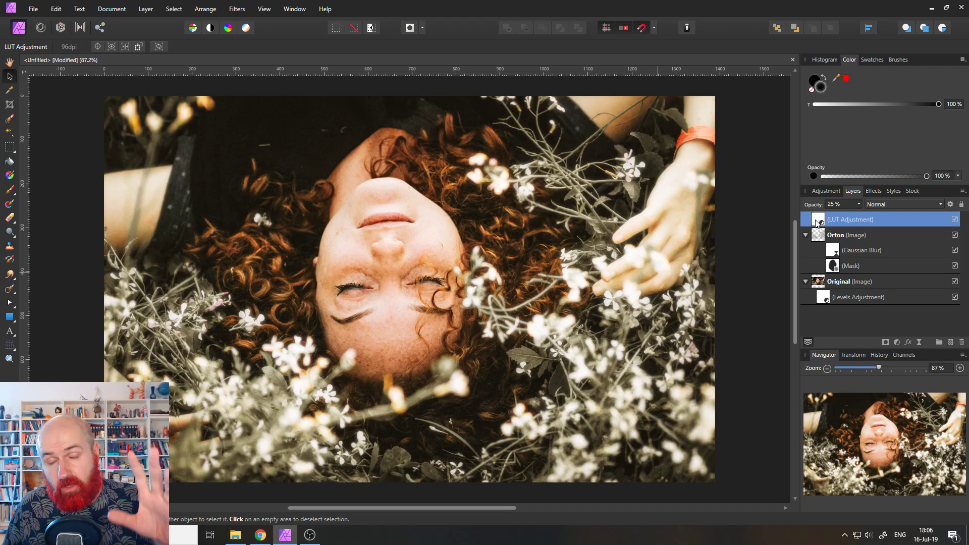
Step: Add a second LUT adjustment above the first one and load Faded Pink-ish.cube into it
{"action": "left_click", "coordinate": [896, 343]}
{"action": "left_click", "coordinate": [891, 297]}
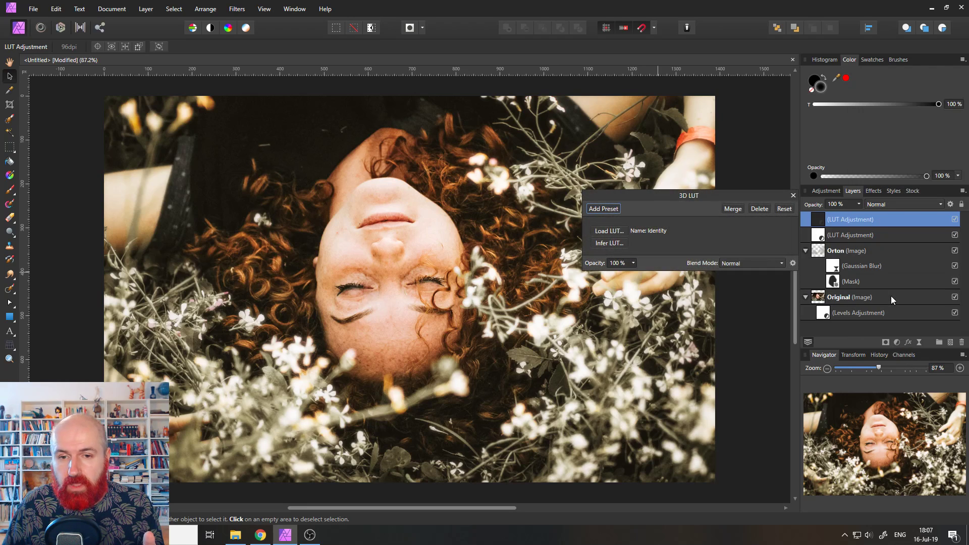
{"action": "left_click", "coordinate": [612, 231]}
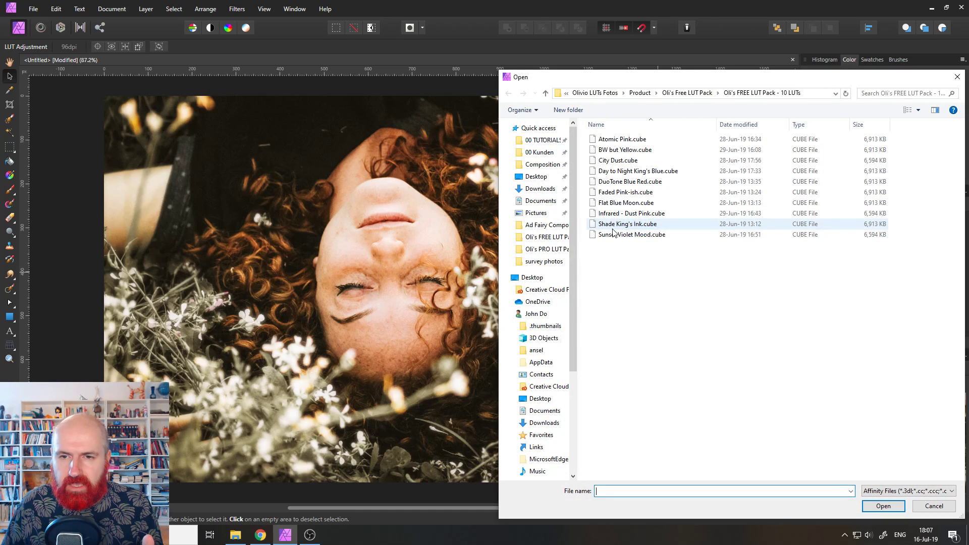
{"action": "double_click", "coordinate": [610, 193]}
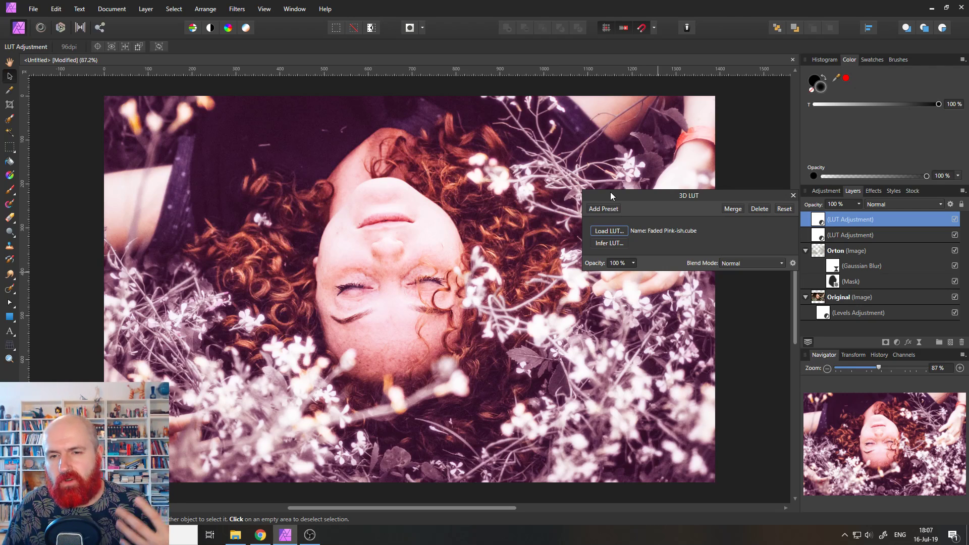
Step: Reduce the Faded Pink-ish LUT adjustment's opacity to 38%, then toggle its visibility to compare the portrait with and without it
{"action": "left_click", "coordinate": [633, 263]}
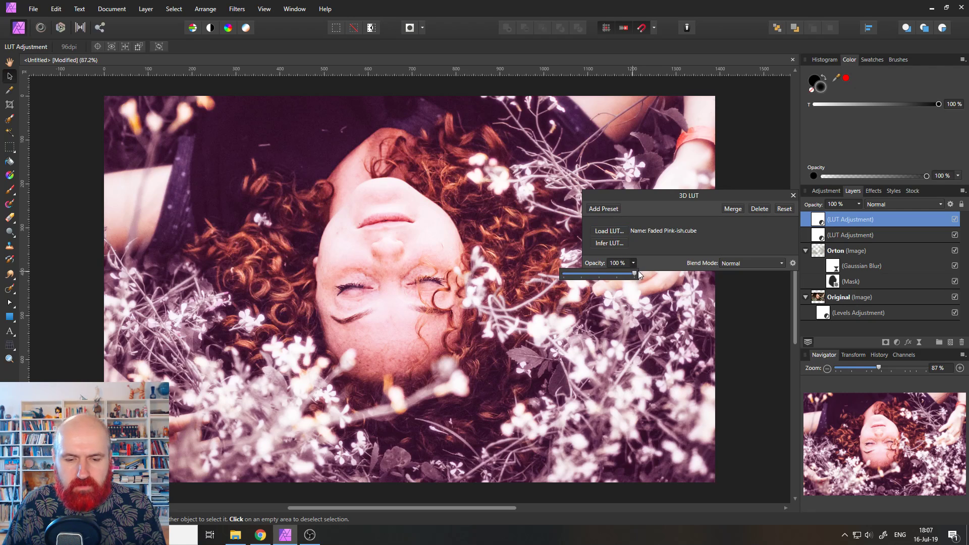
{"action": "left_click_drag", "start_coordinate": [636, 274], "coordinate": [592, 276]}
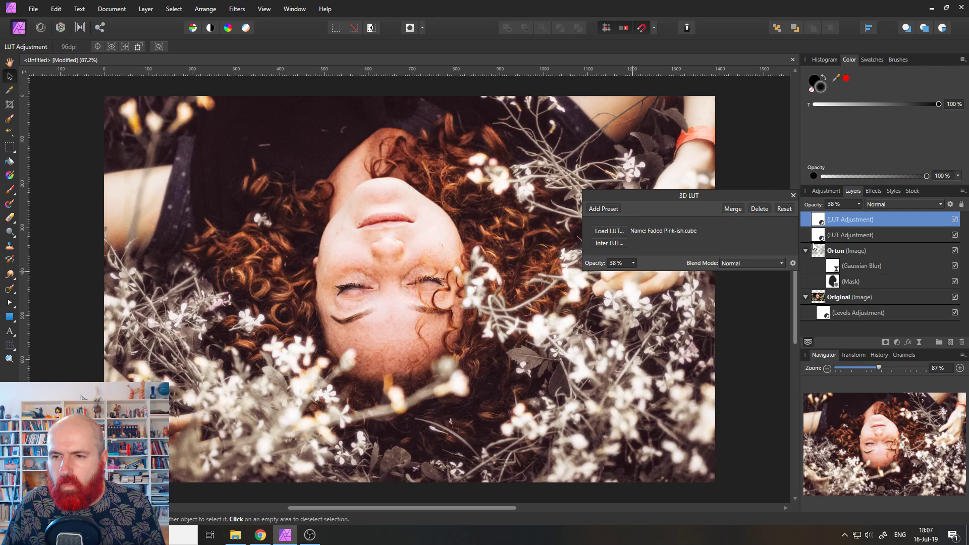
{"action": "left_click", "coordinate": [793, 196]}
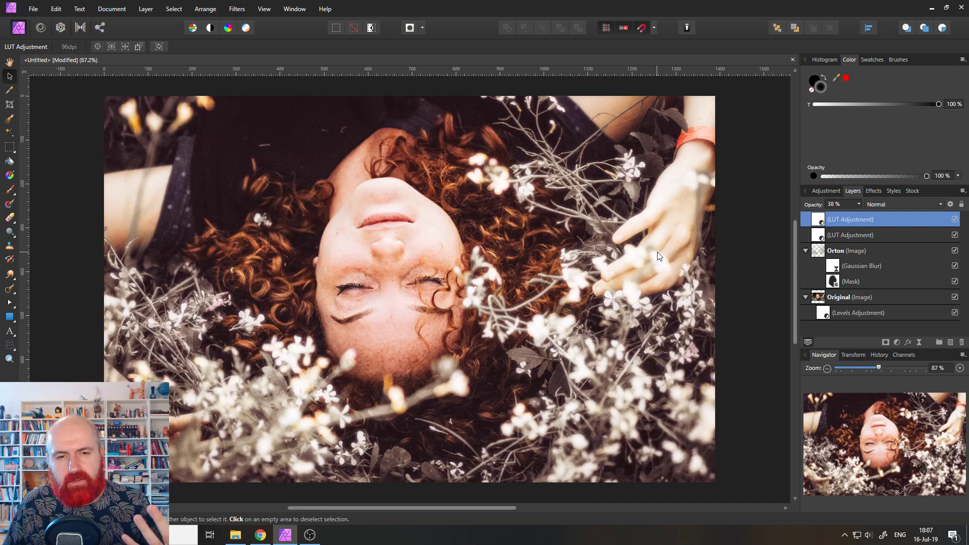
{"action": "left_click", "coordinate": [955, 220]}
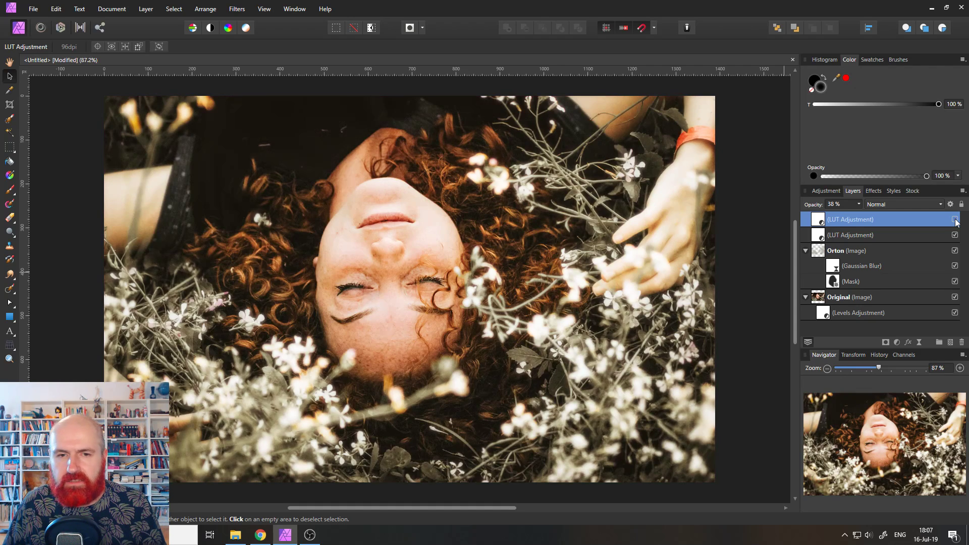
{"action": "left_click", "coordinate": [955, 220]}
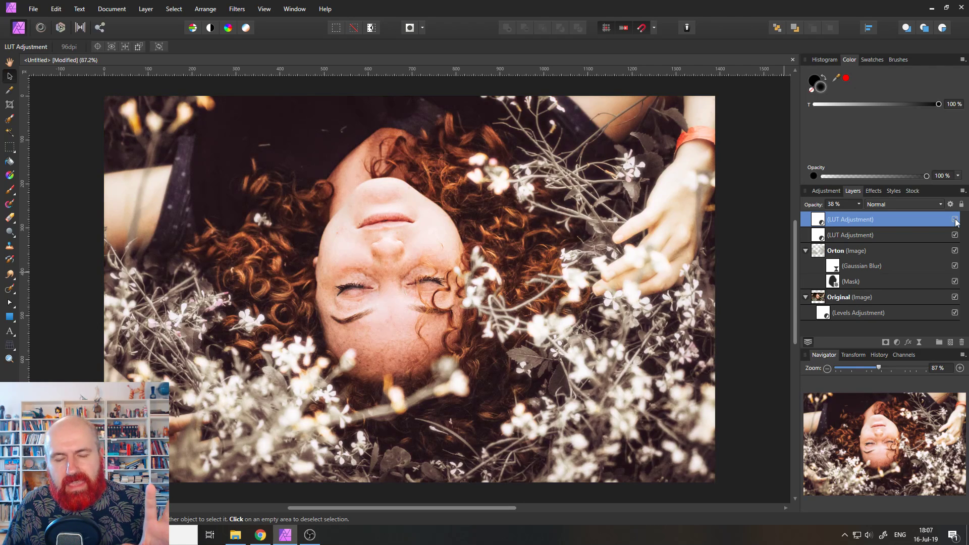